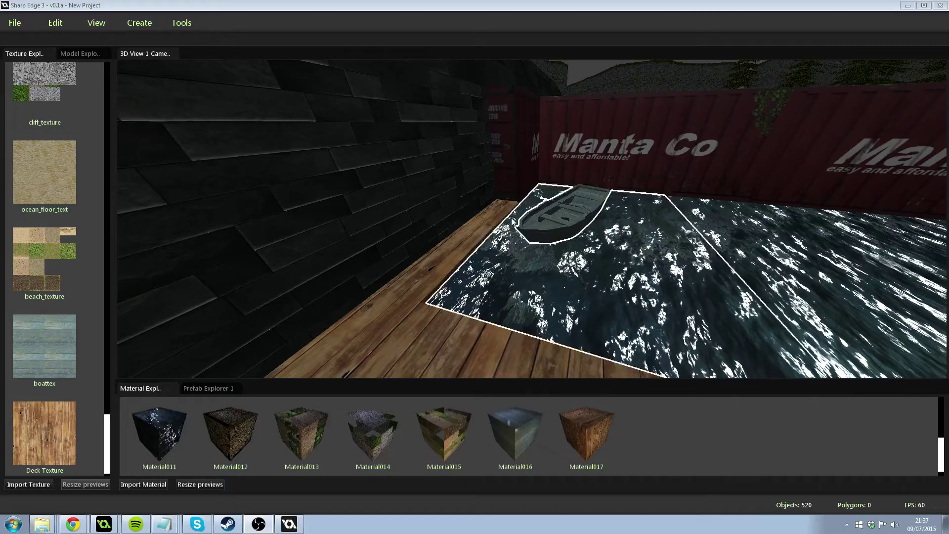
Step: Drag the small deck quad off the wooden deck onto the water beside the dock
{"action": "middle_click_drag", "start_coordinate": [512, 222], "coordinate": [552, 209]}
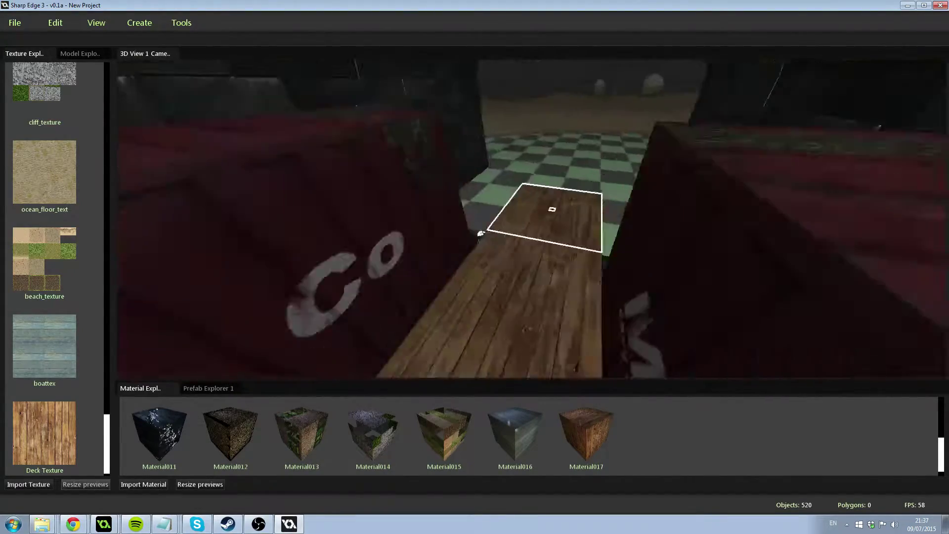
{"action": "middle_click_drag", "start_coordinate": [481, 233], "coordinate": [551, 233]}
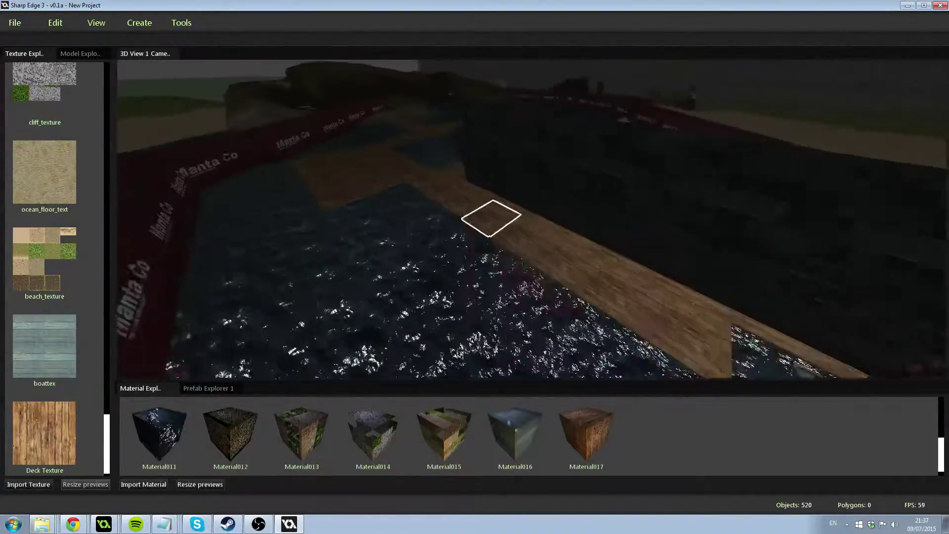
{"action": "middle_click_drag", "start_coordinate": [490, 218], "coordinate": [547, 179]}
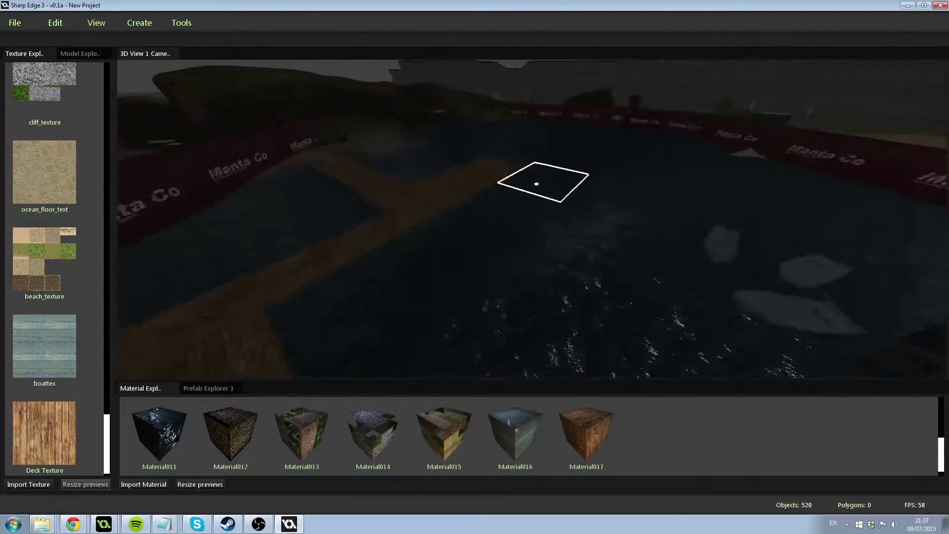
{"action": "middle_click_drag", "start_coordinate": [533, 175], "coordinate": [339, 186]}
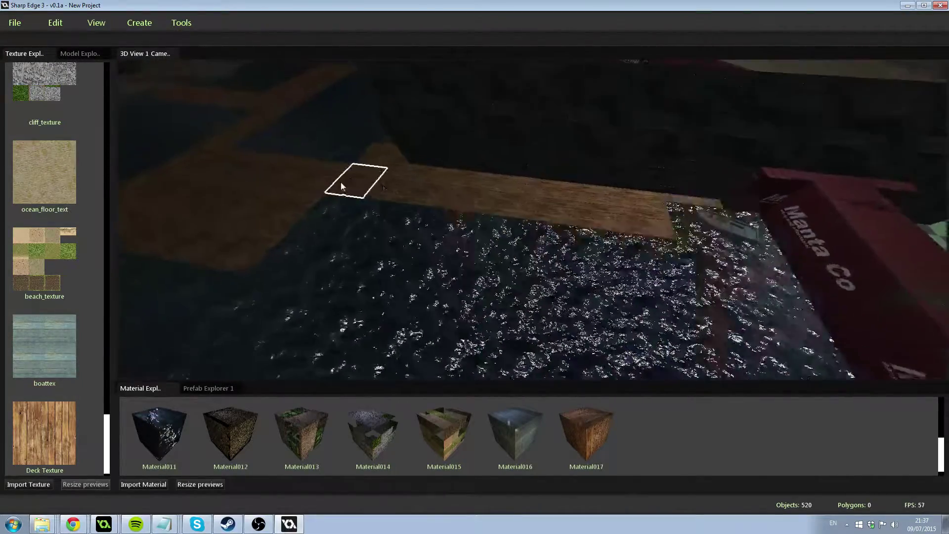
{"action": "left_click_drag", "start_coordinate": [442, 206], "coordinate": [461, 284]}
{"action": "middle_click_drag", "start_coordinate": [411, 210], "coordinate": [332, 195]}
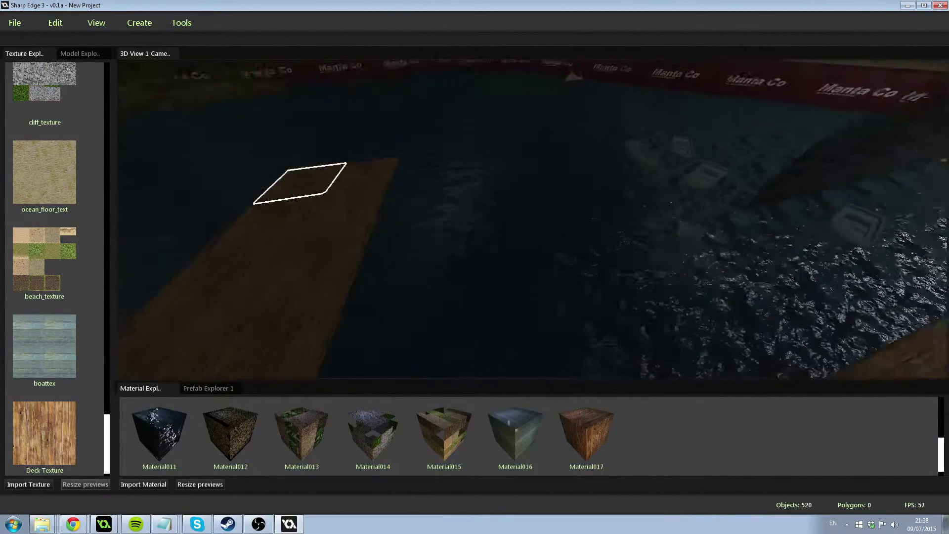
{"action": "middle_click_drag", "start_coordinate": [564, 209], "coordinate": [185, 388]}
Step: Lower the Material011 water material's glossiness to 0.55 and apply the change
{"action": "left_click", "coordinate": [195, 421]}
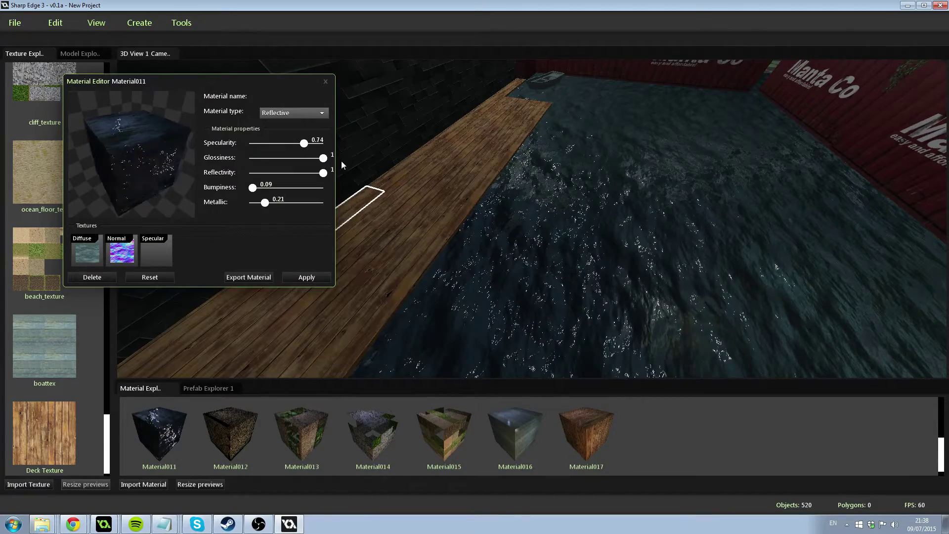
{"action": "middle_click_drag", "start_coordinate": [342, 165], "coordinate": [308, 160]}
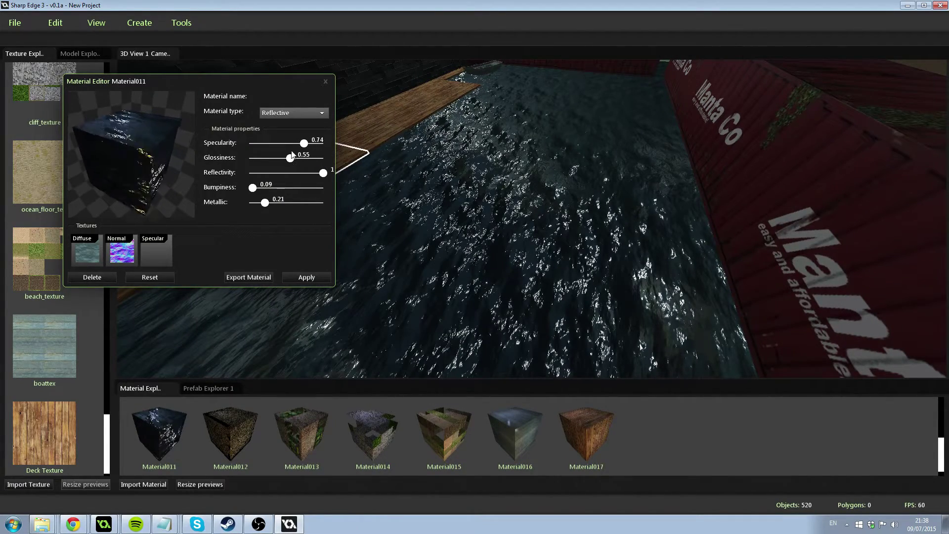
{"action": "left_click", "coordinate": [298, 278]}
{"action": "middle_click_drag", "start_coordinate": [298, 278], "coordinate": [371, 177]}
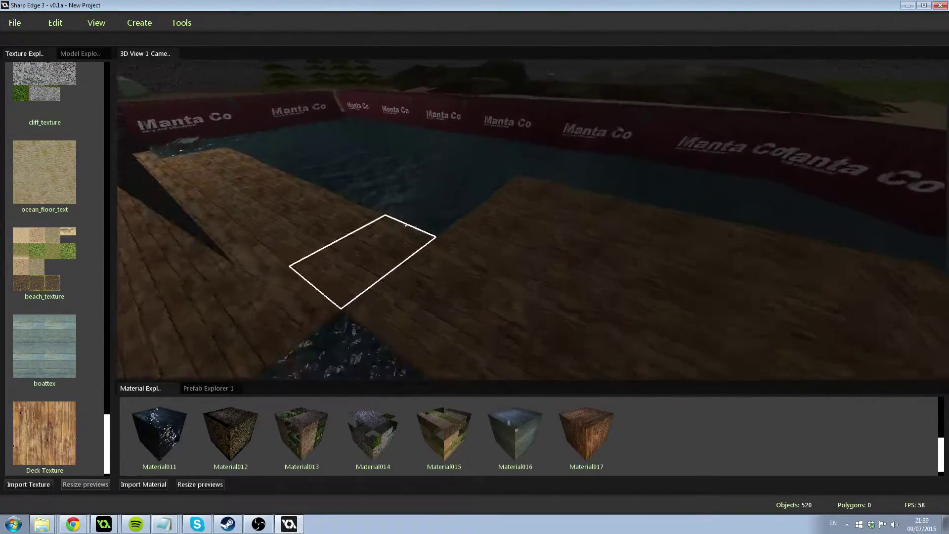
{"action": "key", "text": "w"}
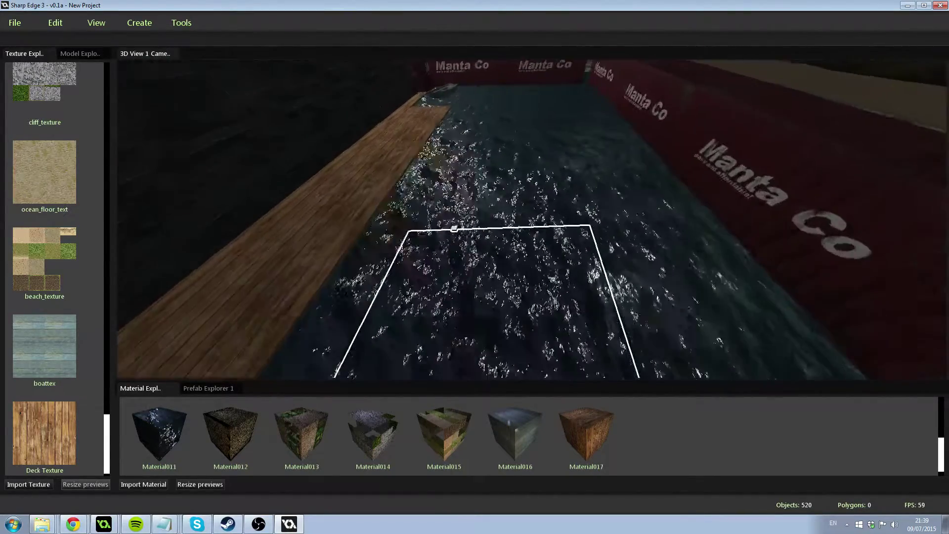
{"action": "key", "text": "w"}
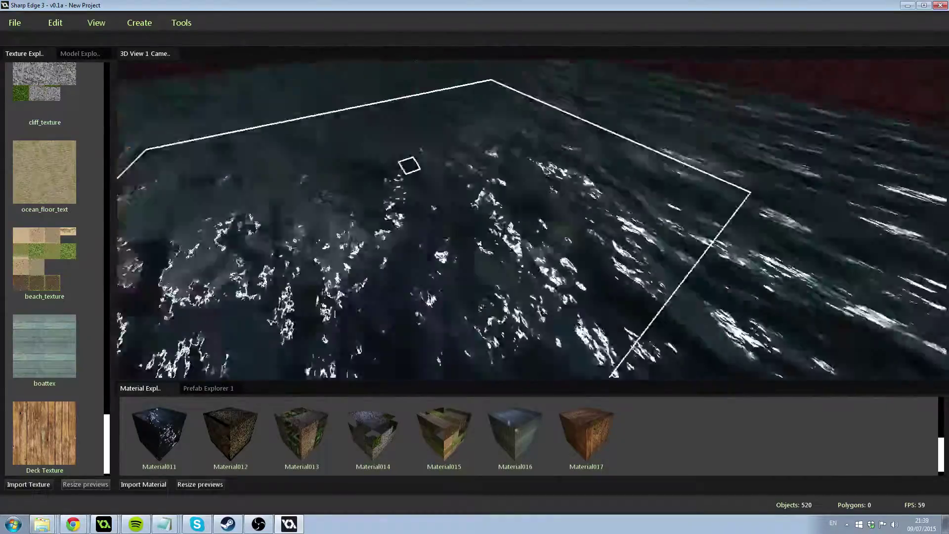
{"action": "key", "text": "w"}
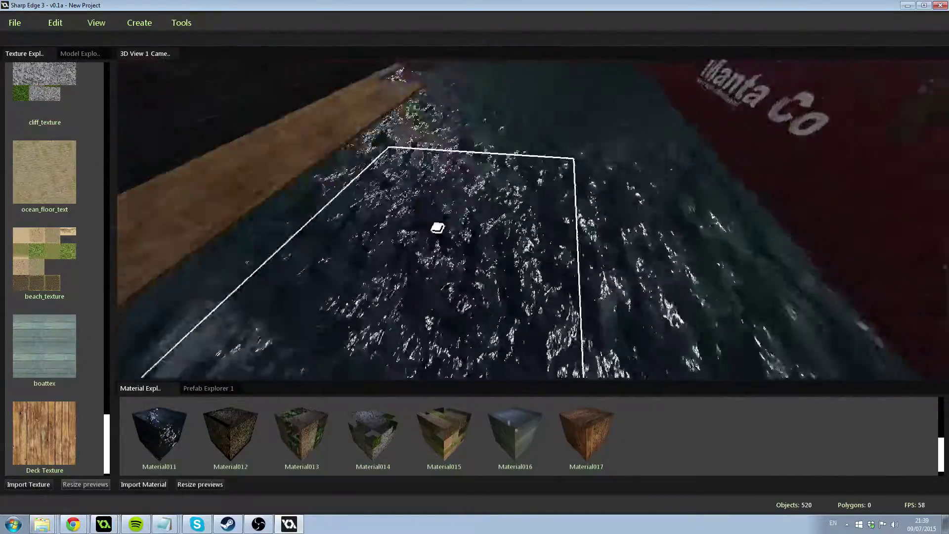
{"action": "key", "text": "w"}
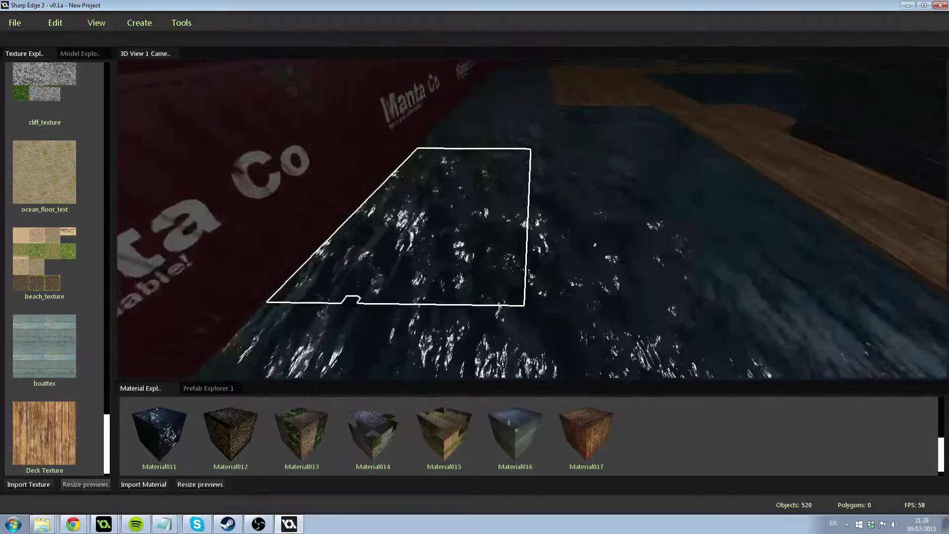
{"action": "key", "text": "w"}
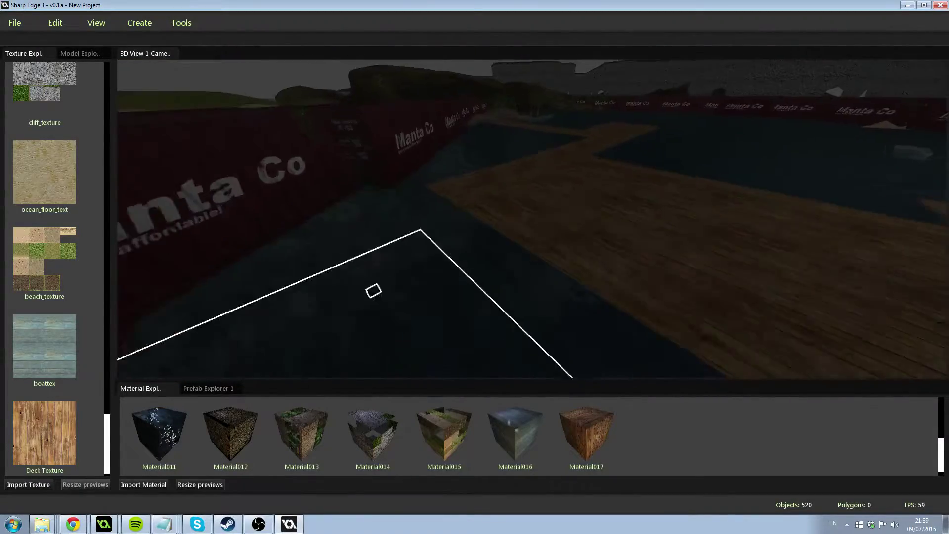
{"action": "key", "text": "w"}
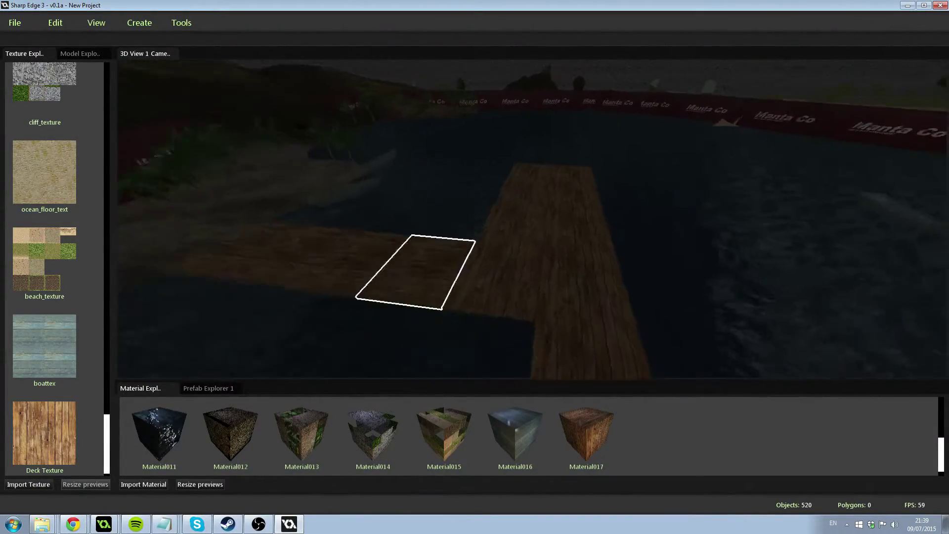
{"action": "key", "text": "w"}
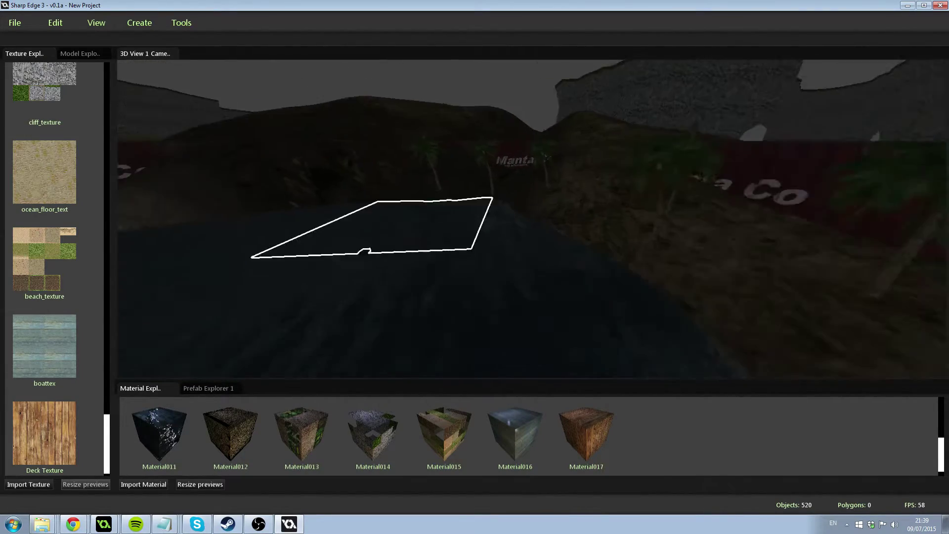
{"action": "key", "text": "w"}
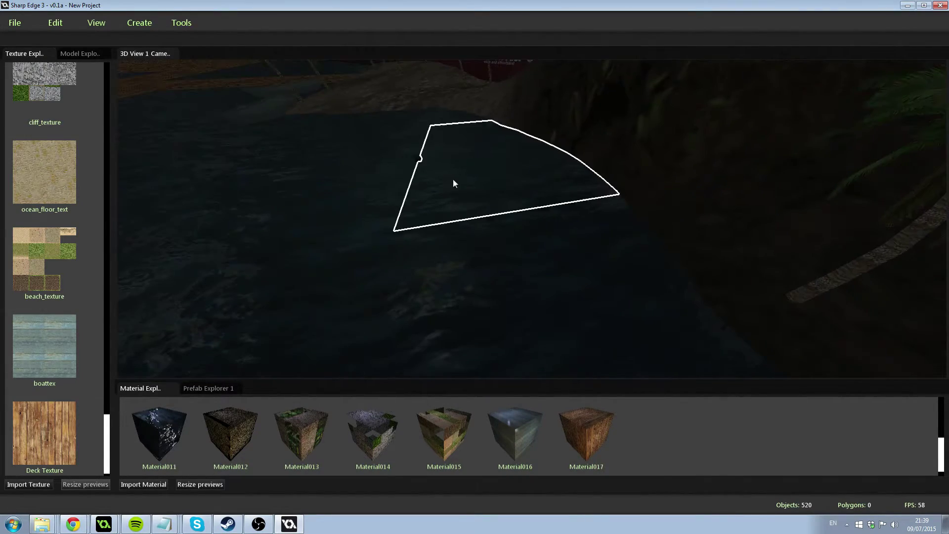
{"action": "key", "text": "w"}
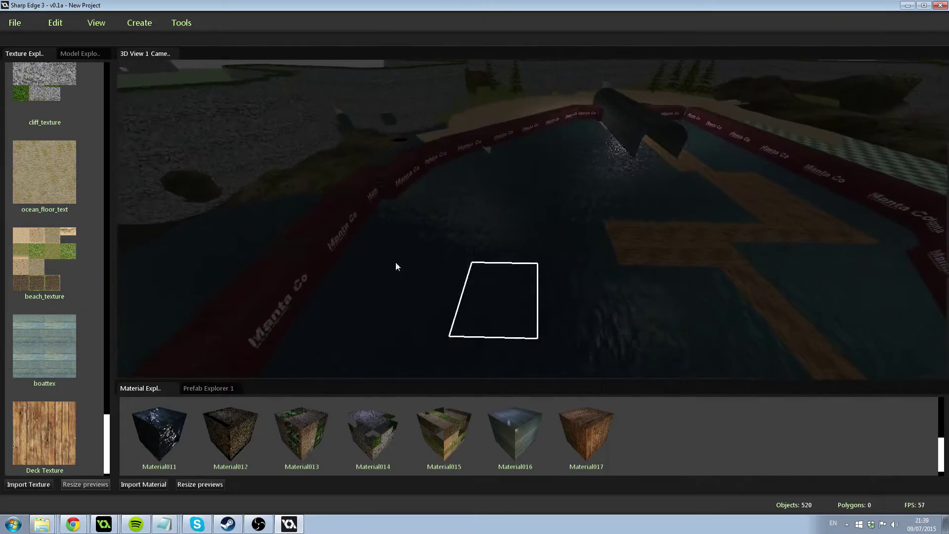
{"action": "key", "text": "w"}
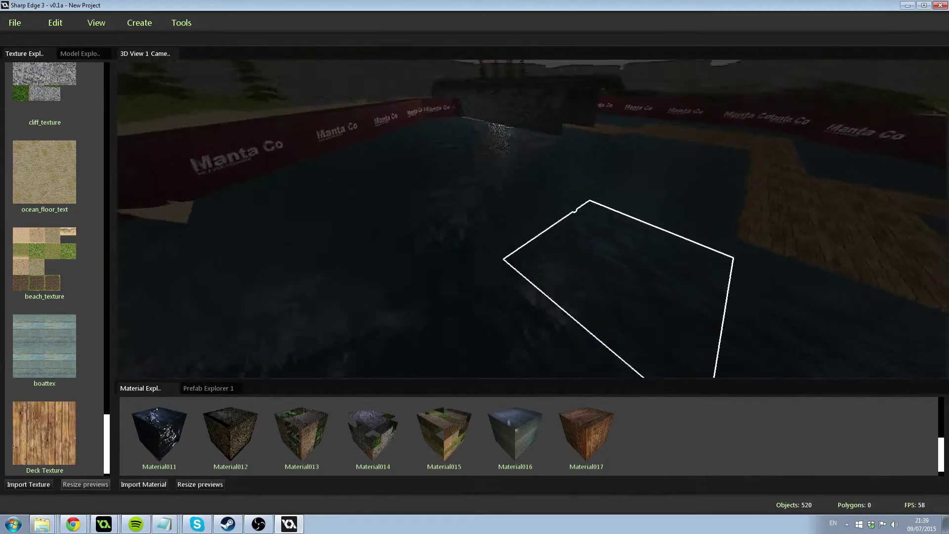
{"action": "key", "text": "w"}
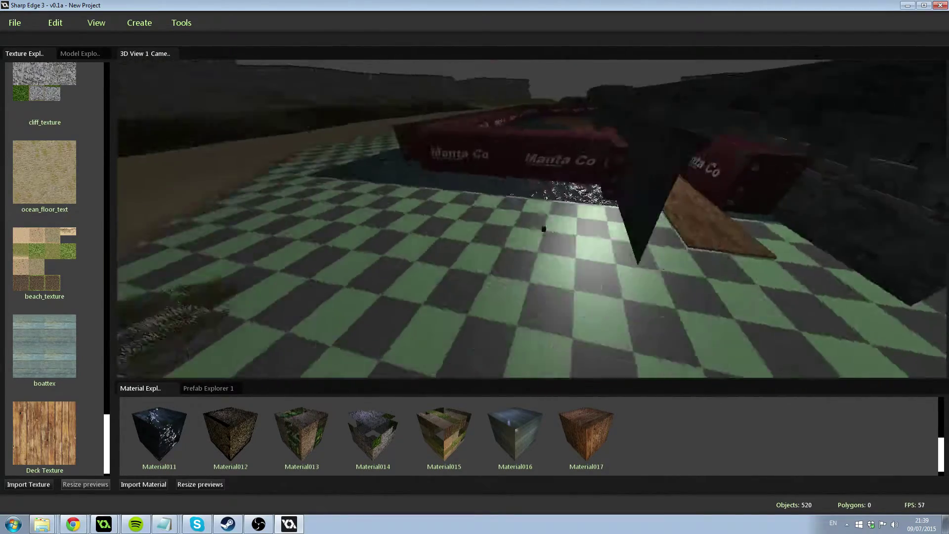
{"action": "key", "text": "w"}
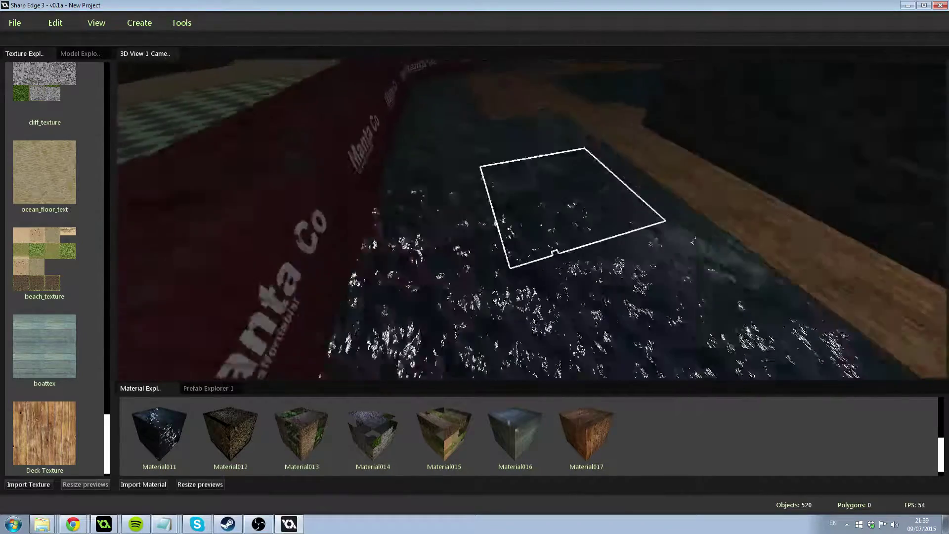
{"action": "key", "text": "s"}
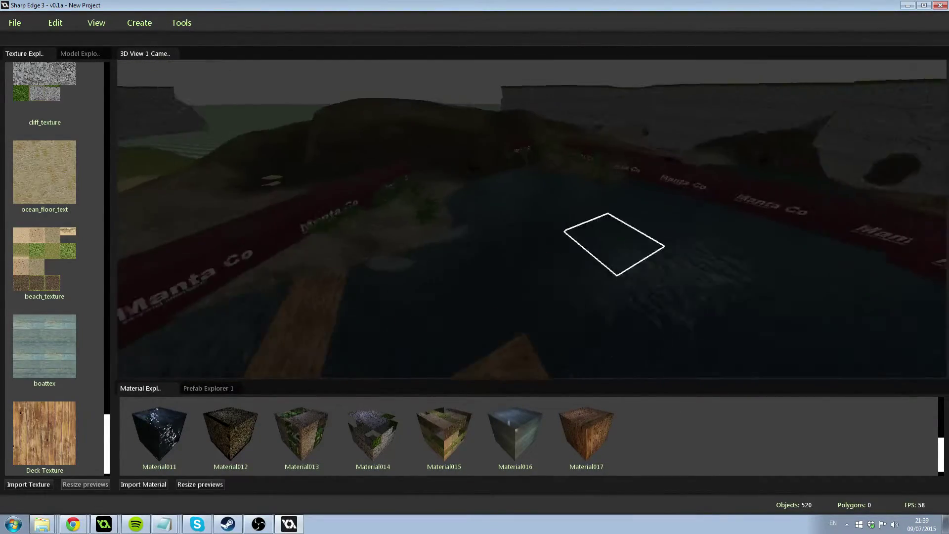
{"action": "key", "text": "w"}
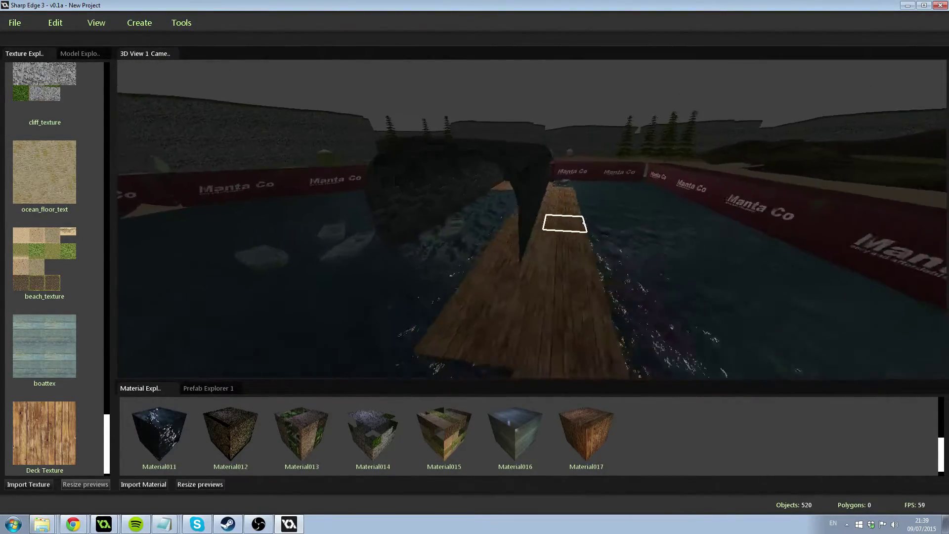
{"action": "key", "text": "w"}
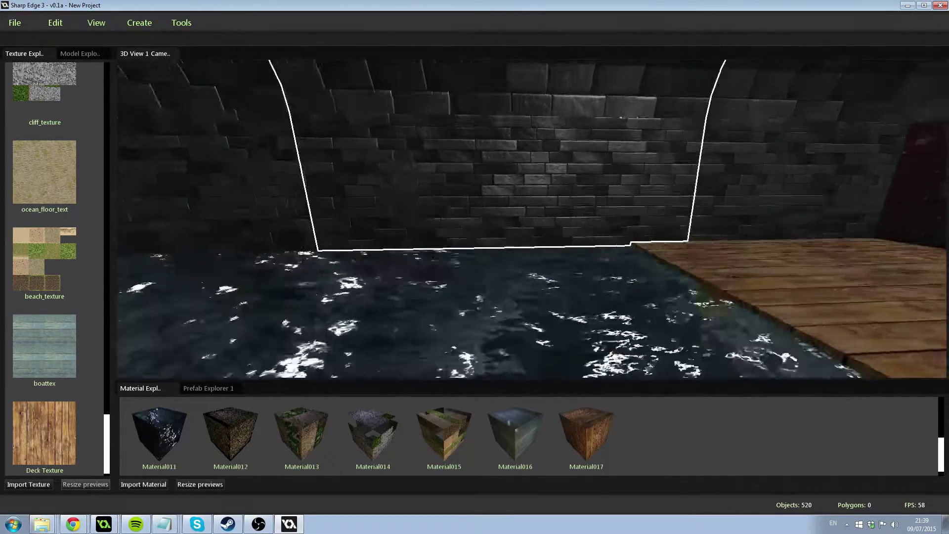
{"action": "key", "text": "w"}
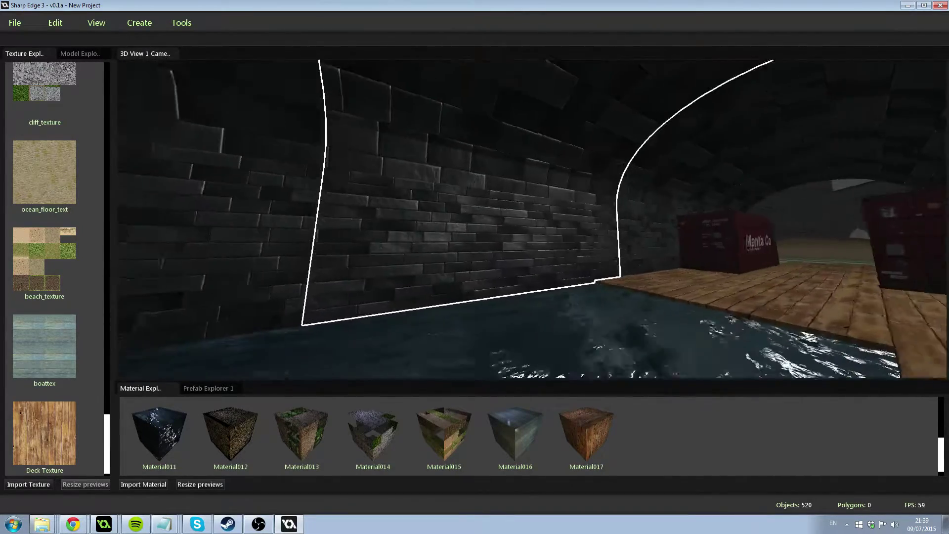
{"action": "key", "text": "w"}
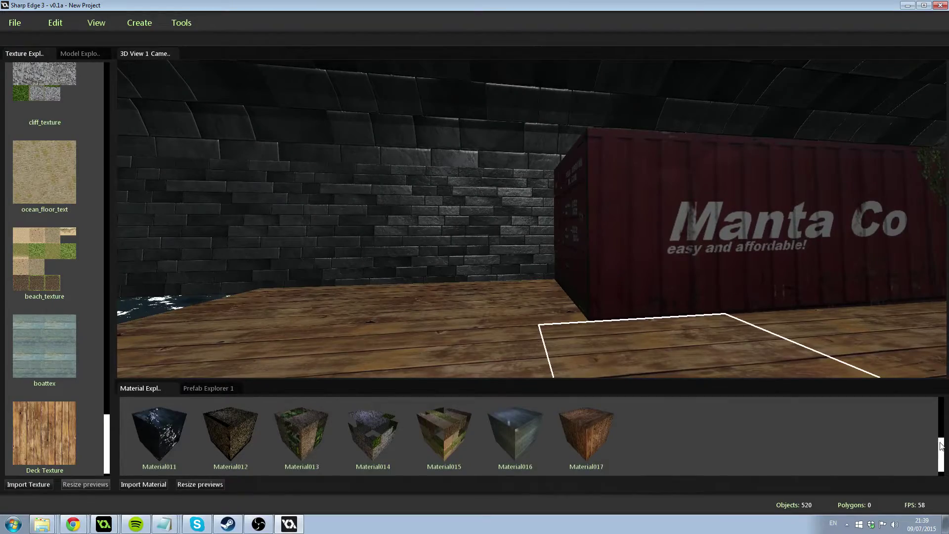
{"action": "scroll", "coordinate": [941, 447], "scroll_direction": "down", "scroll_amount": 2}
{"action": "scroll", "coordinate": [855, 392], "scroll_direction": "up", "scroll_amount": 2}
{"action": "key", "text": "w"}
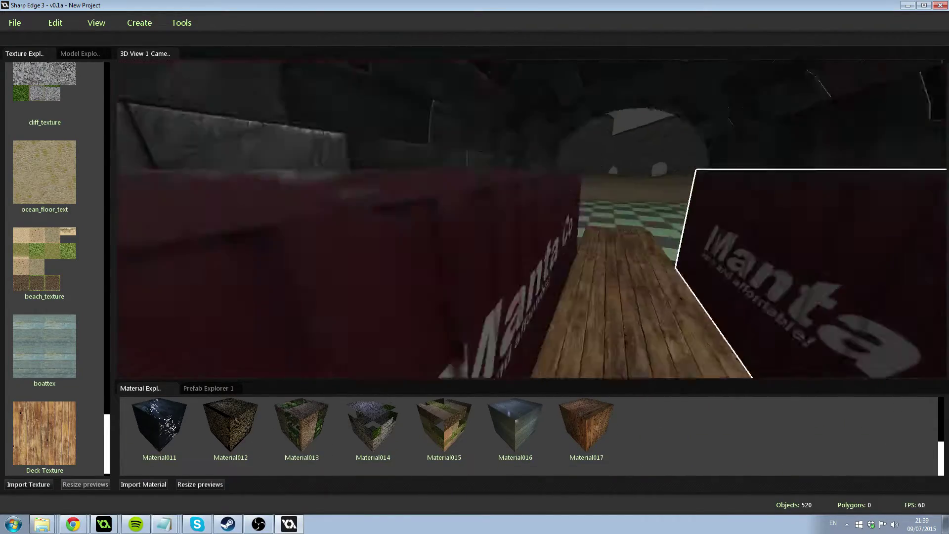
{"action": "key", "text": "w"}
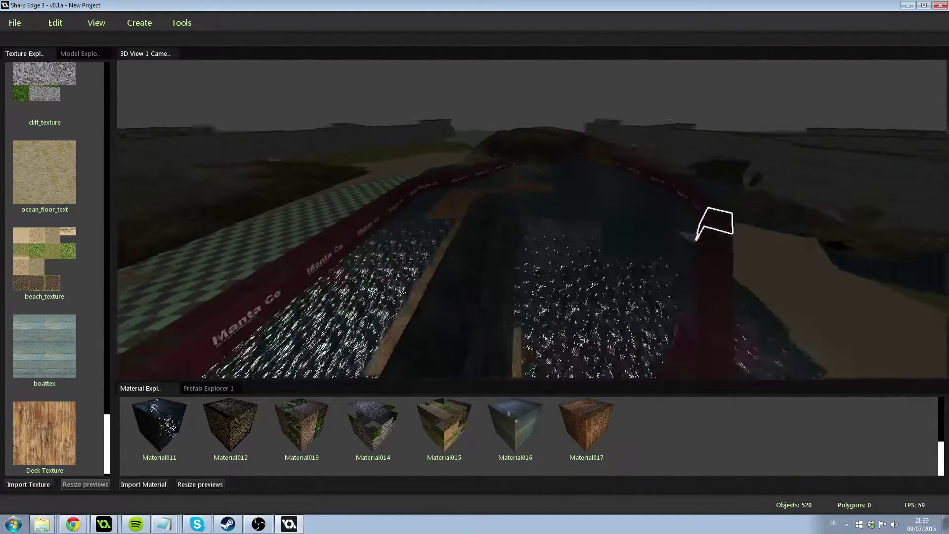
{"action": "key", "text": "w"}
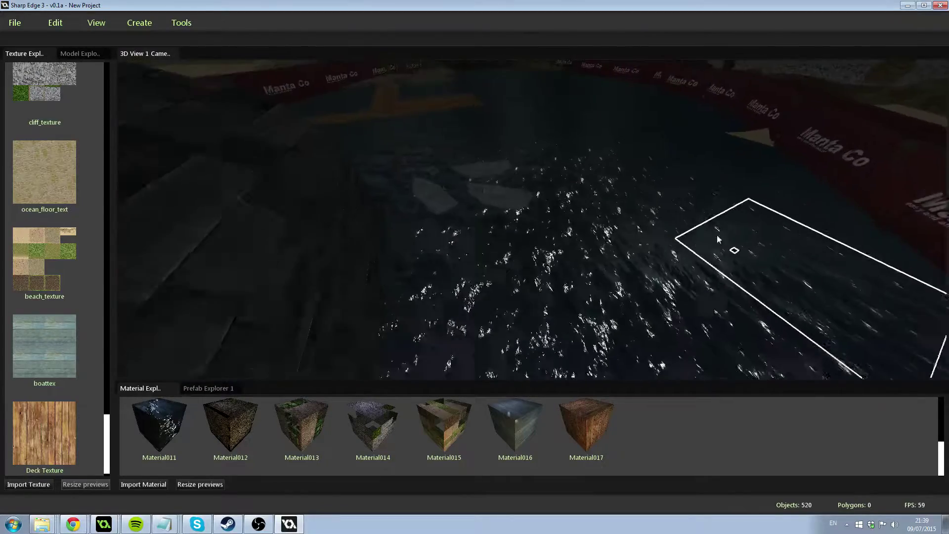
{"action": "key", "text": "w"}
Step: Move the platform out from under the boats and shift the three boats across the water
{"action": "left_click_drag", "start_coordinate": [383, 252], "coordinate": [699, 235]}
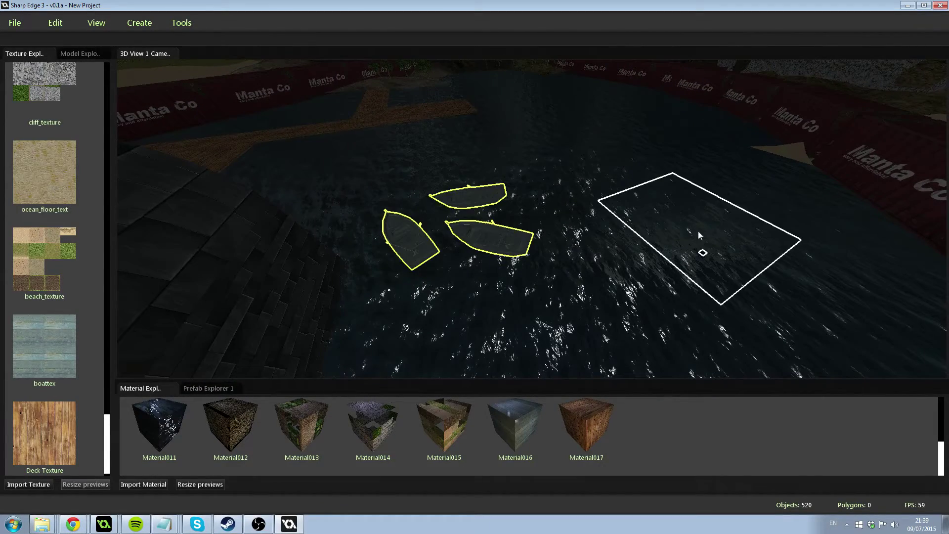
{"action": "left_click_drag", "start_coordinate": [619, 216], "coordinate": [524, 182]}
{"action": "key", "text": "w"}
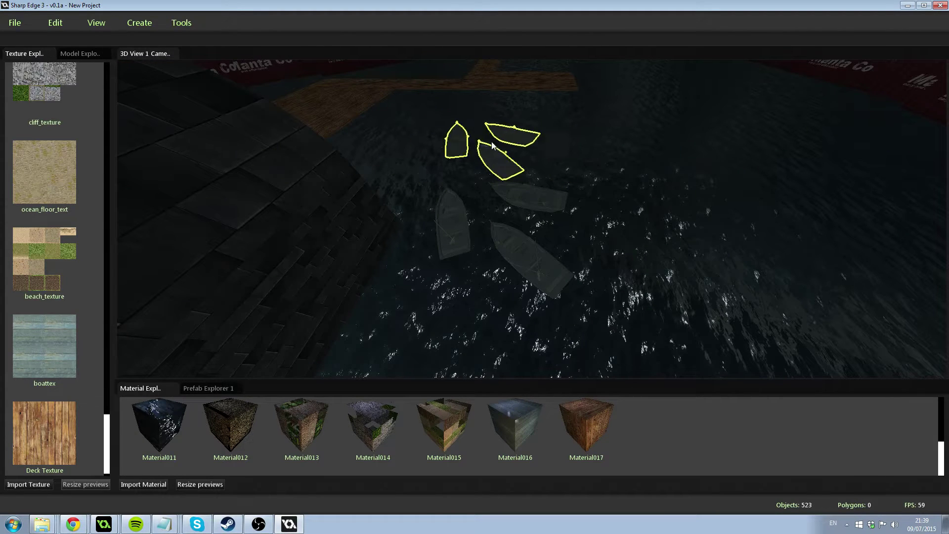
{"action": "left_click_drag", "start_coordinate": [652, 223], "coordinate": [526, 155]}
Step: Reorient the boat copies and set them in place inside the dock basin
{"action": "key", "text": "w"}
{"action": "left_click_drag", "start_coordinate": [428, 146], "coordinate": [416, 140]}
{"action": "left_click_drag", "start_coordinate": [514, 131], "coordinate": [582, 236]}
{"action": "left_click", "coordinate": [550, 149]}
{"action": "left_click", "coordinate": [523, 142]}
{"action": "left_click", "coordinate": [635, 279]}
Step: Stretch the dock plank longer and slide it into place along the stone wall
{"action": "right_click_drag", "start_coordinate": [582, 237], "coordinate": [543, 227]}
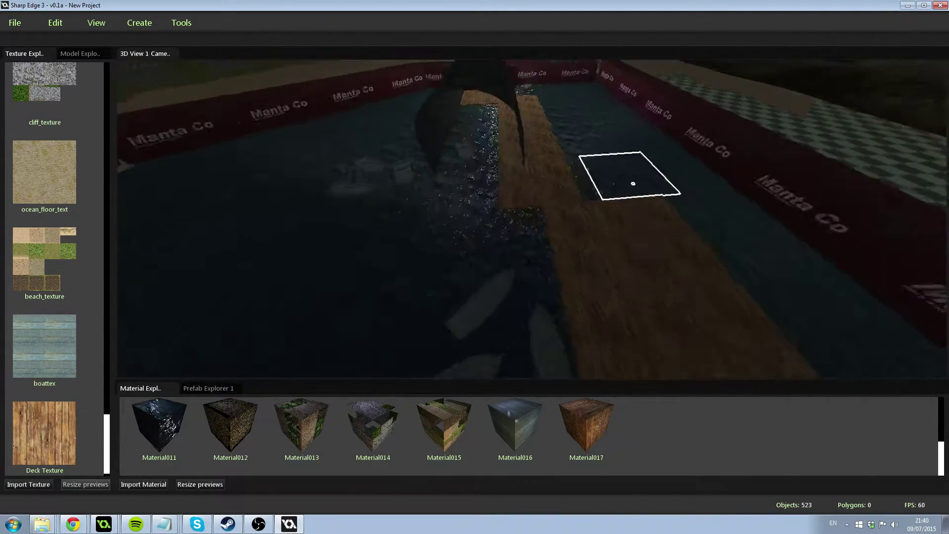
{"action": "right_click_drag", "start_coordinate": [633, 184], "coordinate": [638, 187]}
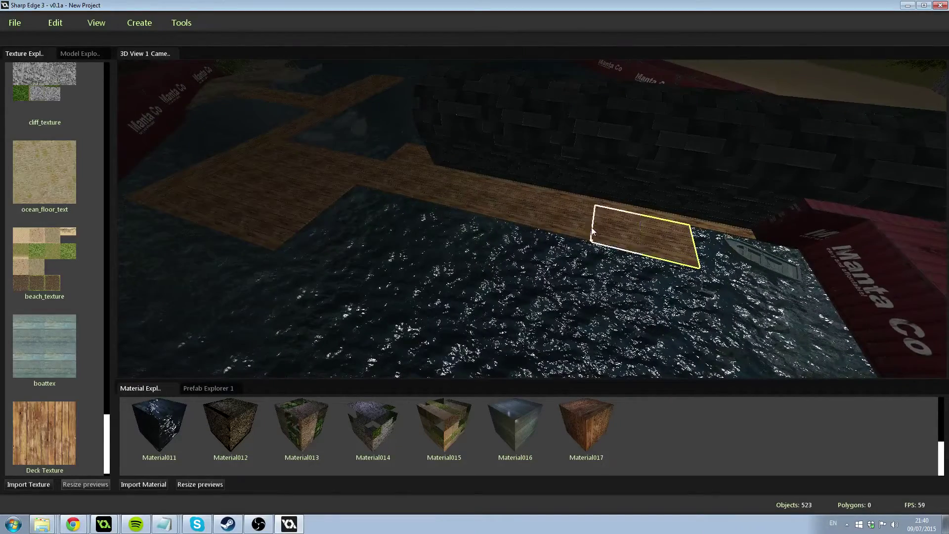
{"action": "left_click_drag", "start_coordinate": [622, 232], "coordinate": [491, 207]}
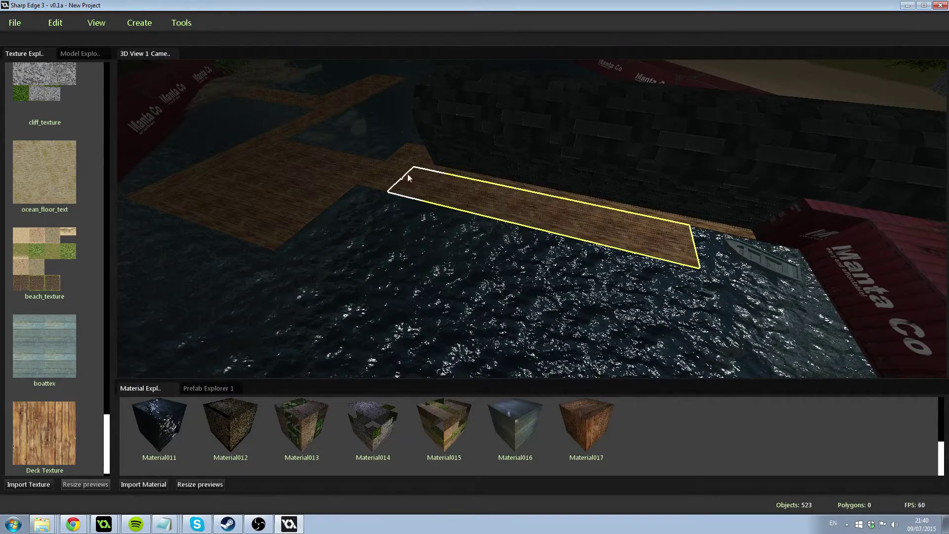
{"action": "left_click_drag", "start_coordinate": [399, 178], "coordinate": [351, 305]}
{"action": "right_click_drag", "start_coordinate": [351, 303], "coordinate": [461, 170]}
{"action": "left_click_drag", "start_coordinate": [461, 173], "coordinate": [383, 180]}
{"action": "right_click_drag", "start_coordinate": [384, 180], "coordinate": [321, 168]}
Step: Import the Post.gmmod model and create a new prefab from it
{"action": "key", "text": "w"}
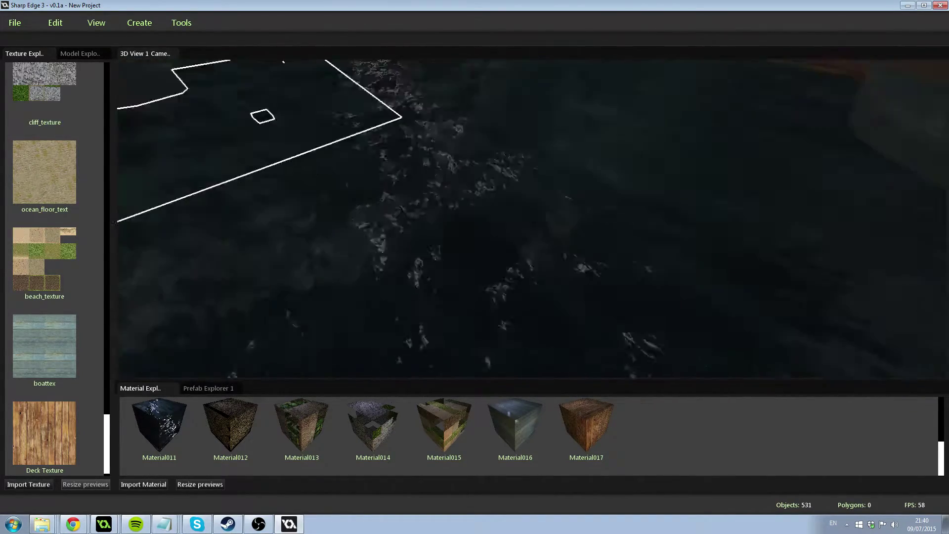
{"action": "key", "text": "w"}
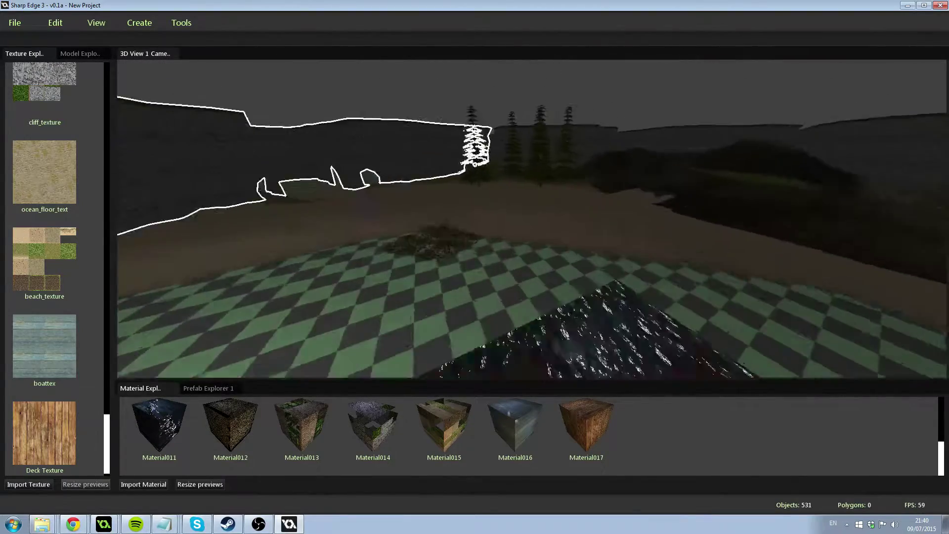
{"action": "key", "text": "w"}
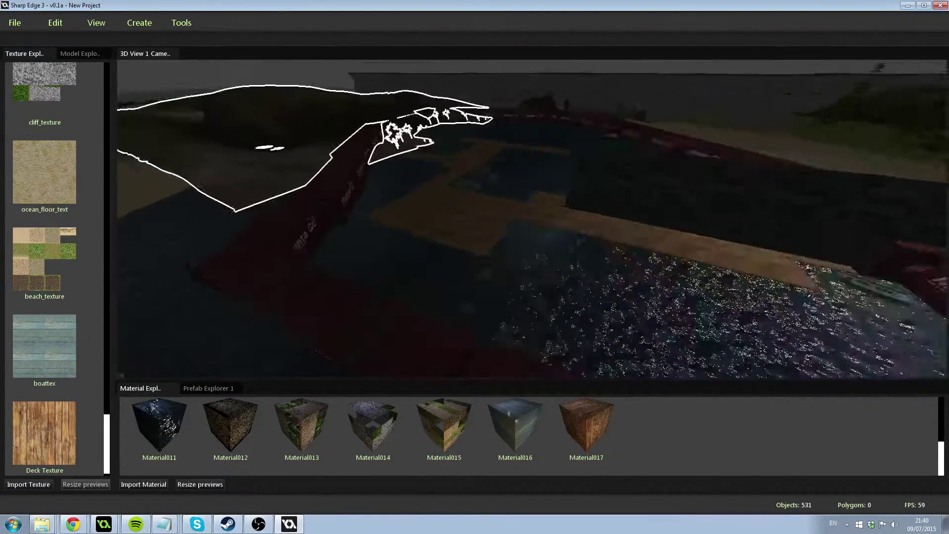
{"action": "key", "text": "w"}
{"action": "left_click", "coordinate": [66, 54]}
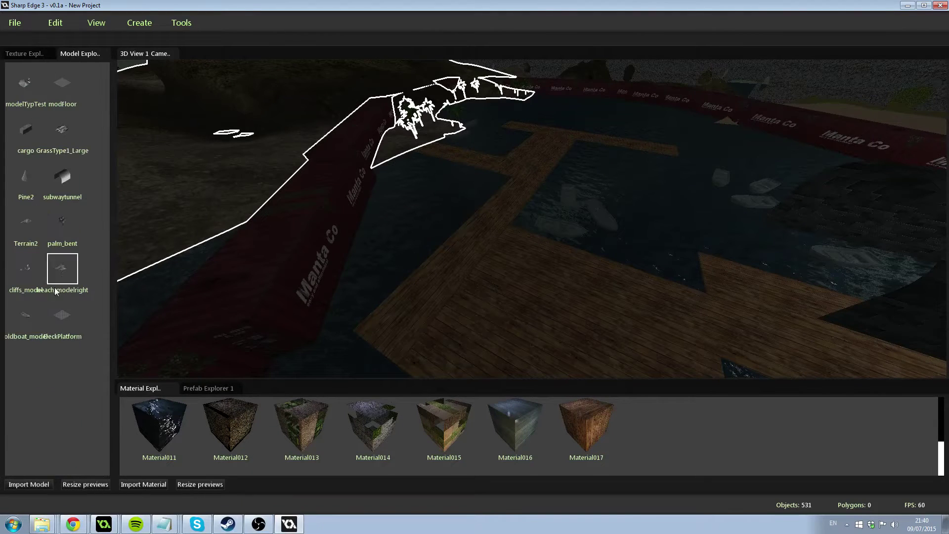
{"action": "left_click", "coordinate": [33, 486]}
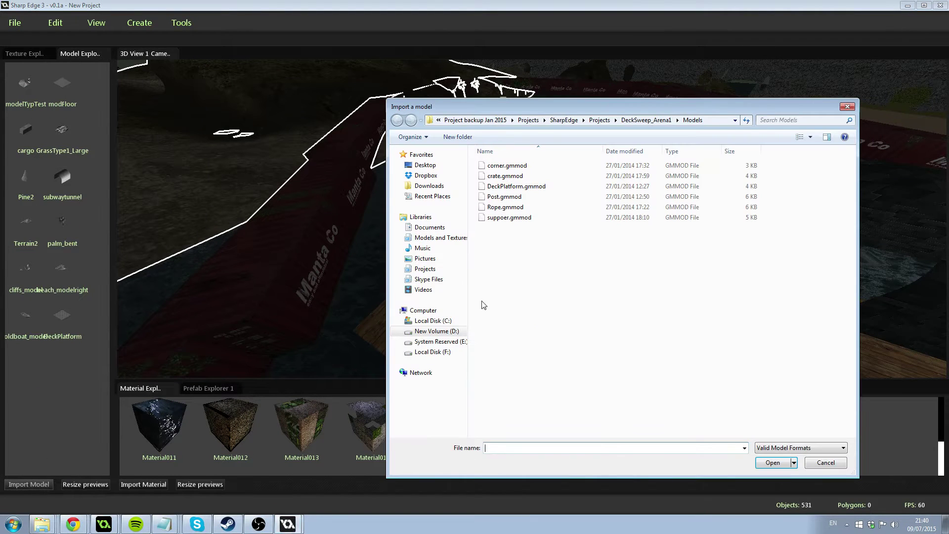
{"action": "double_click", "coordinate": [504, 196]}
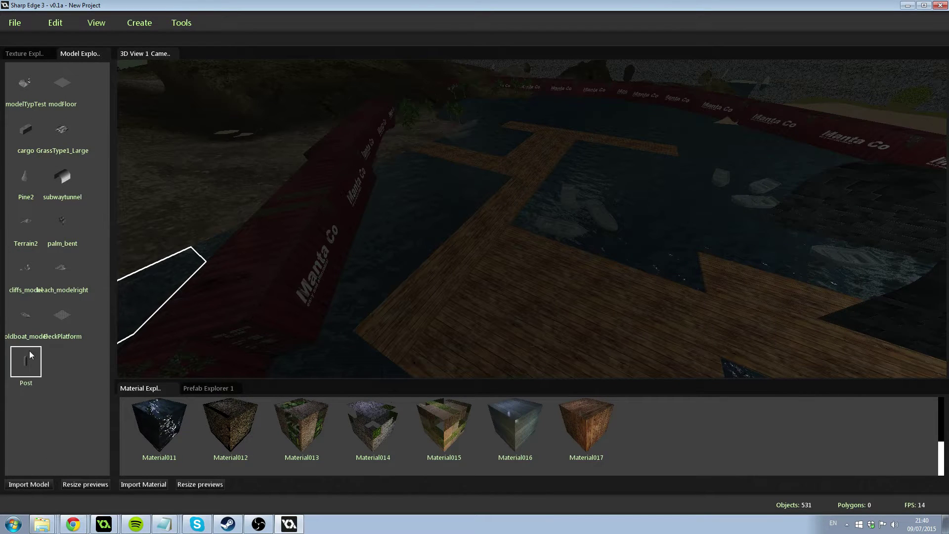
{"action": "left_click", "coordinate": [27, 363]}
{"action": "left_click_drag", "start_coordinate": [194, 86], "coordinate": [348, 103]}
Step: Import TreeTrunk.png, make Material018 from it, and assign it to the post prefab
{"action": "left_click", "coordinate": [24, 54]}
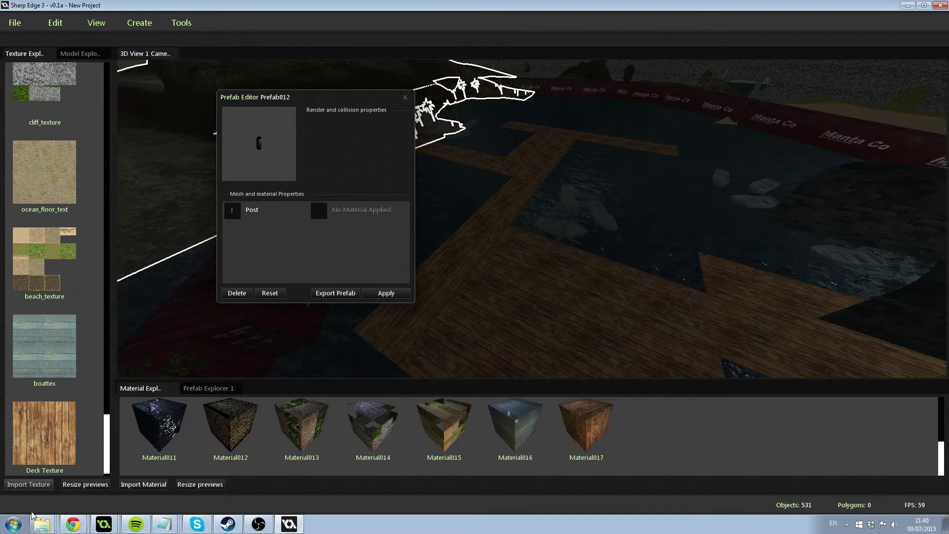
{"action": "left_click", "coordinate": [36, 485]}
{"action": "double_click", "coordinate": [641, 196]}
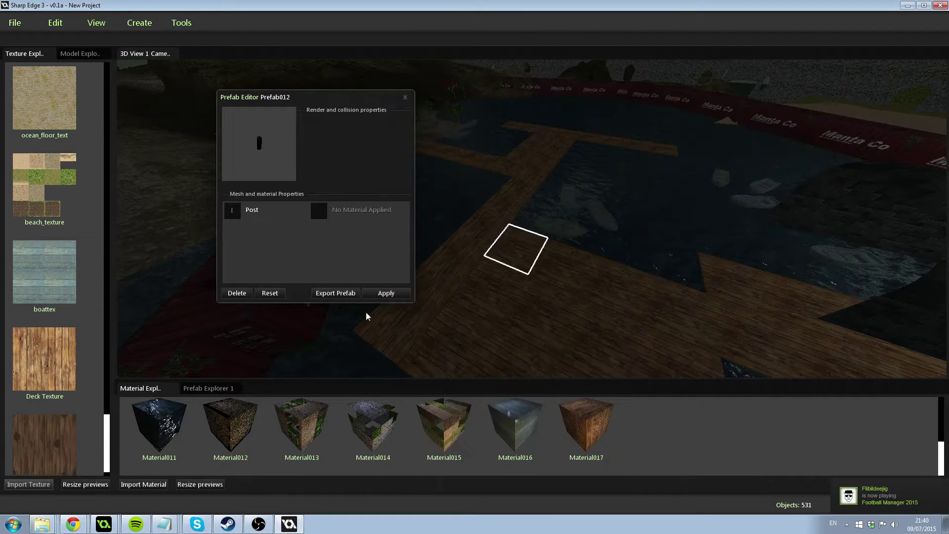
{"action": "double_click", "coordinate": [47, 443]}
{"action": "left_click", "coordinate": [292, 280]}
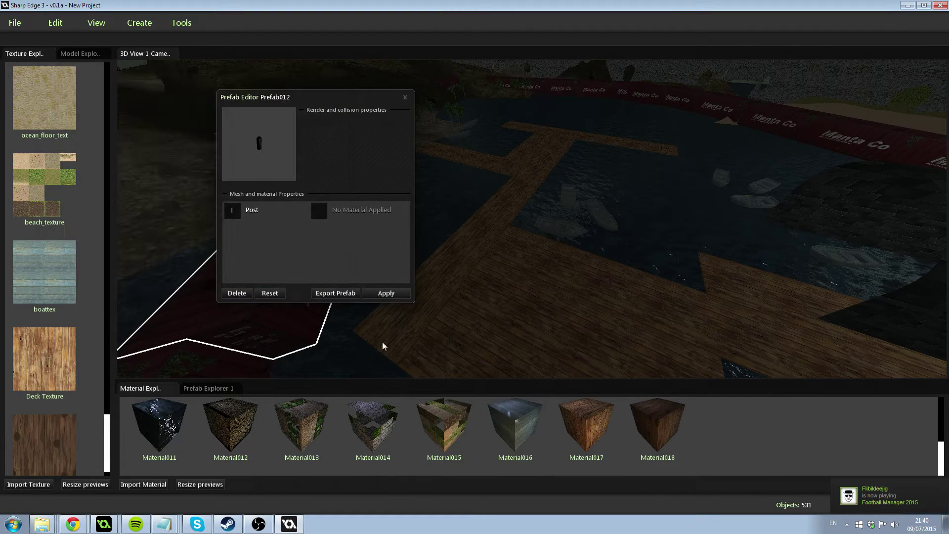
{"action": "left_click_drag", "start_coordinate": [619, 418], "coordinate": [388, 298]}
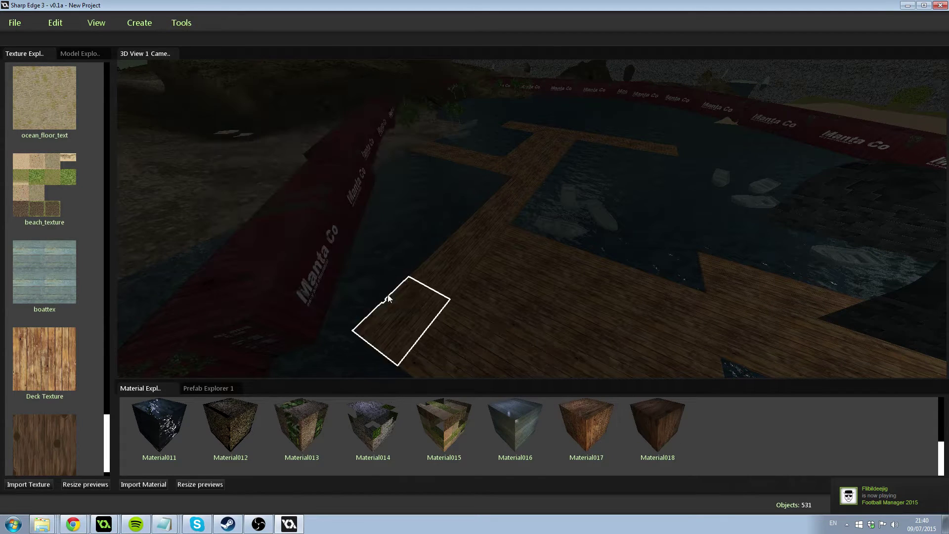
Step: Place the Prefab012 post into the scene on the deck
{"action": "left_click", "coordinate": [208, 388]}
{"action": "left_click_drag", "start_coordinate": [611, 434], "coordinate": [645, 236]}
{"action": "right_click_drag", "start_coordinate": [510, 304], "coordinate": [481, 269]}
{"action": "key", "text": "w"}
{"action": "key", "text": "w"}
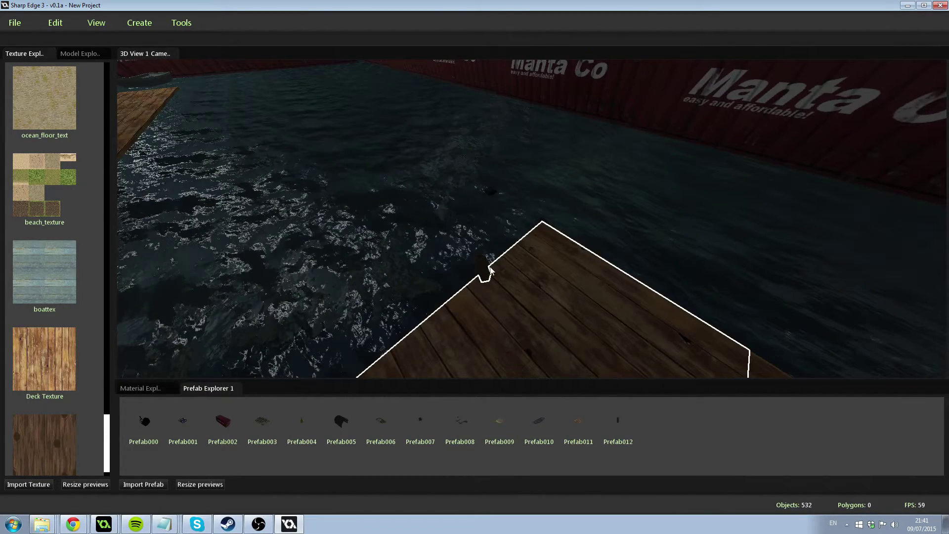
{"action": "key", "text": "s"}
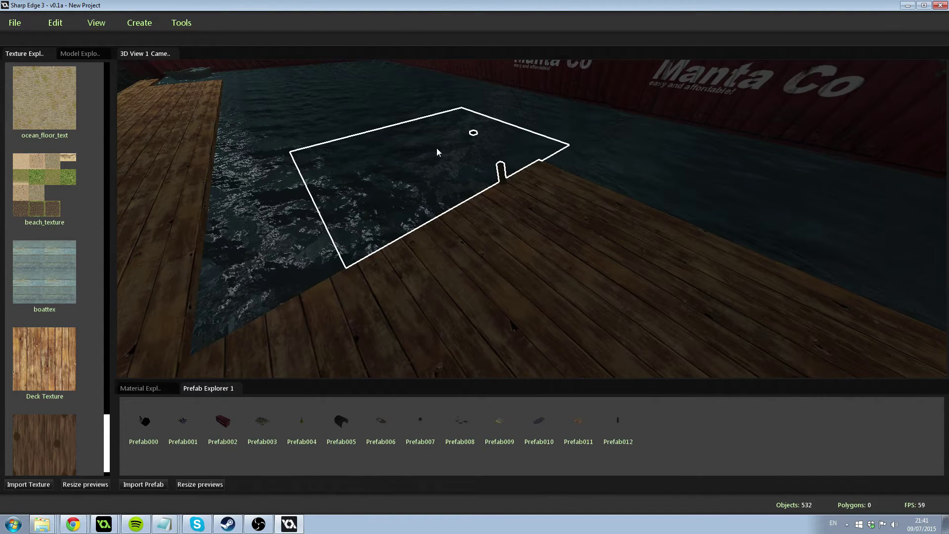
{"action": "key", "text": "w"}
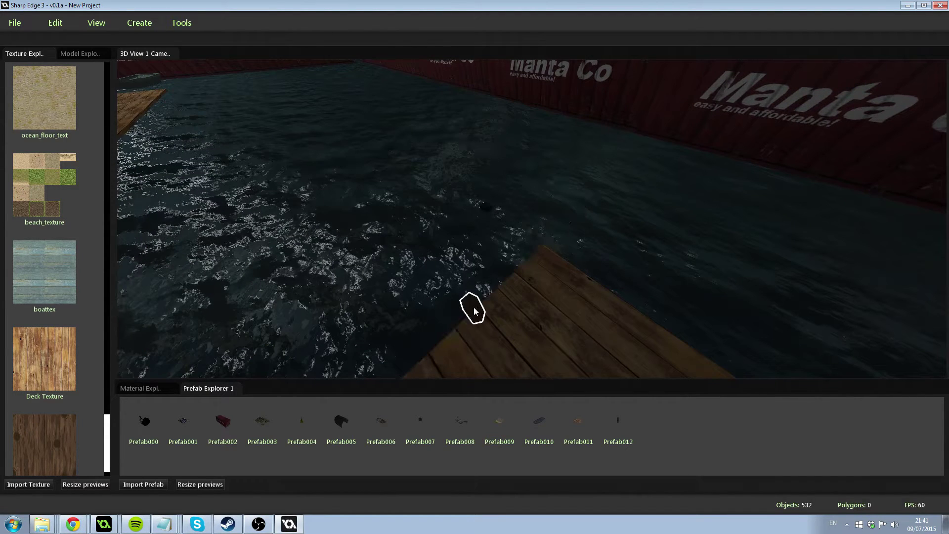
Step: Duplicate the post and position three posts along the deck edge by the water
{"action": "left_click", "coordinate": [473, 311]}
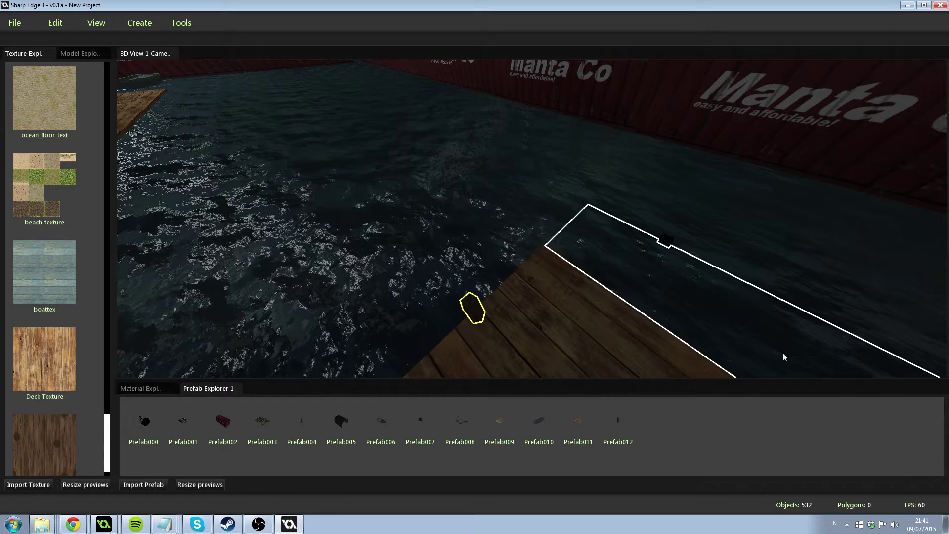
{"action": "middle_click_drag", "start_coordinate": [622, 194], "coordinate": [448, 228]}
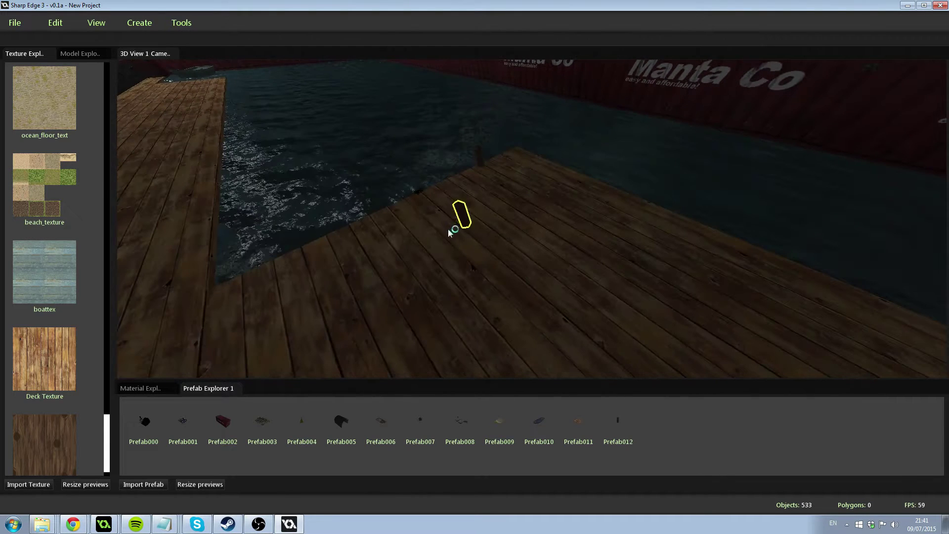
{"action": "left_click_drag", "start_coordinate": [424, 207], "coordinate": [333, 277]}
{"action": "middle_click_drag", "start_coordinate": [333, 278], "coordinate": [470, 229]}
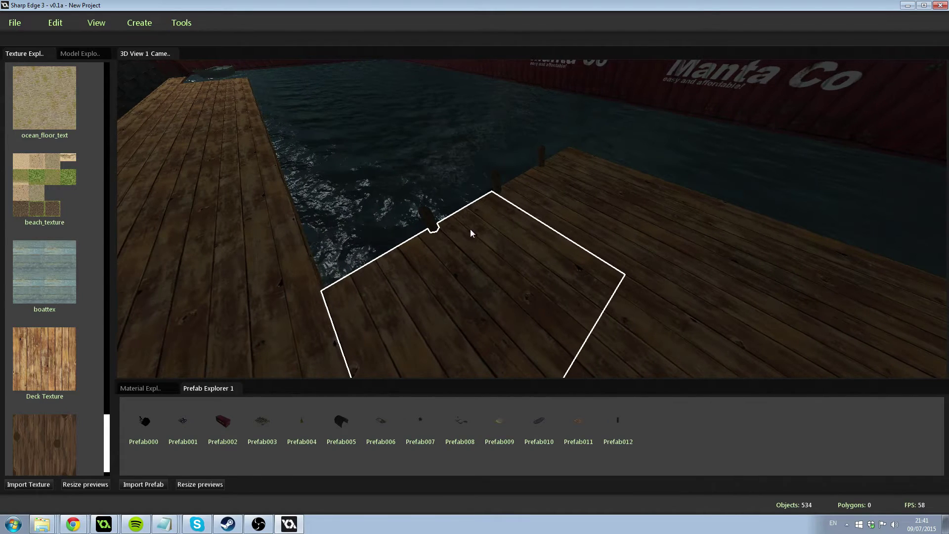
{"action": "key", "text": "ctrl+d"}
{"action": "left_click", "coordinate": [428, 221]}
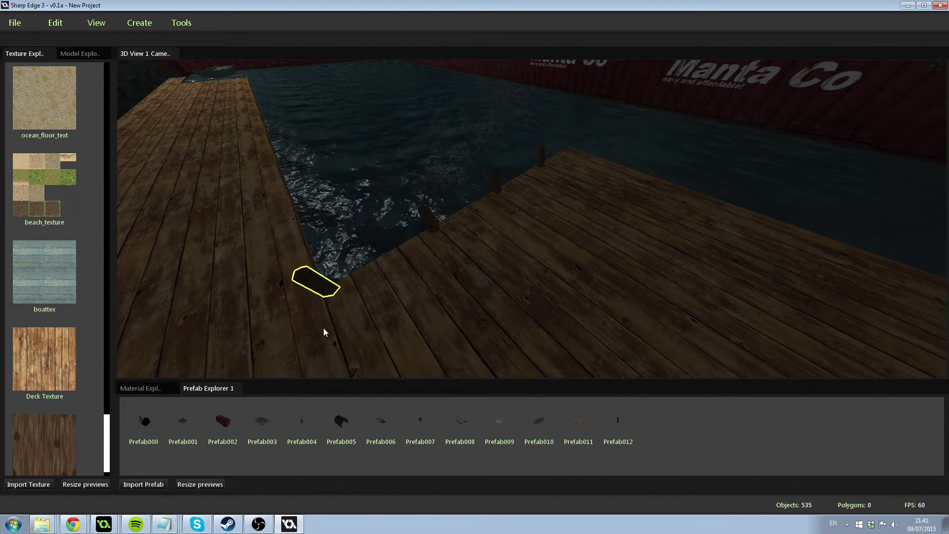
{"action": "middle_click_drag", "start_coordinate": [324, 331], "coordinate": [297, 336]}
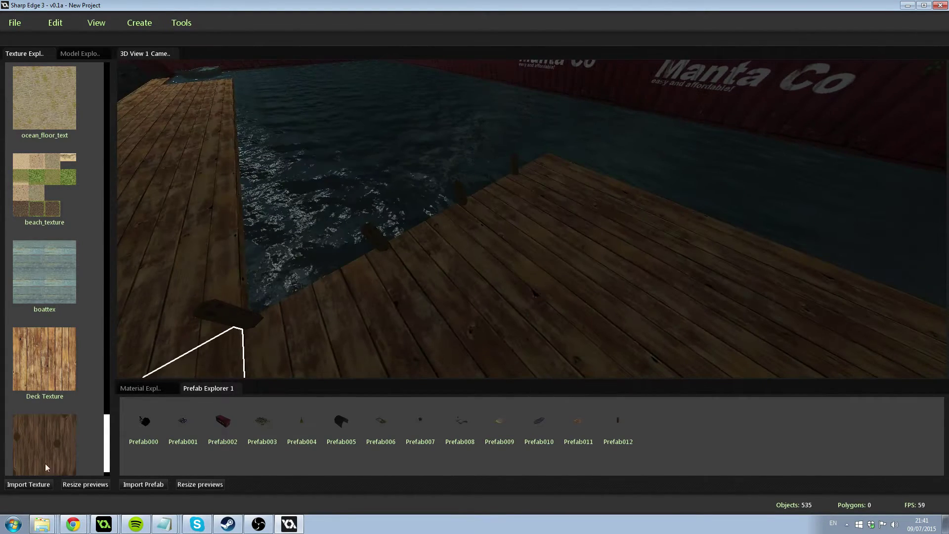
Step: Import the Rope.png texture and the Rope model, and create Prefab013 from the model
{"action": "left_click", "coordinate": [37, 485]}
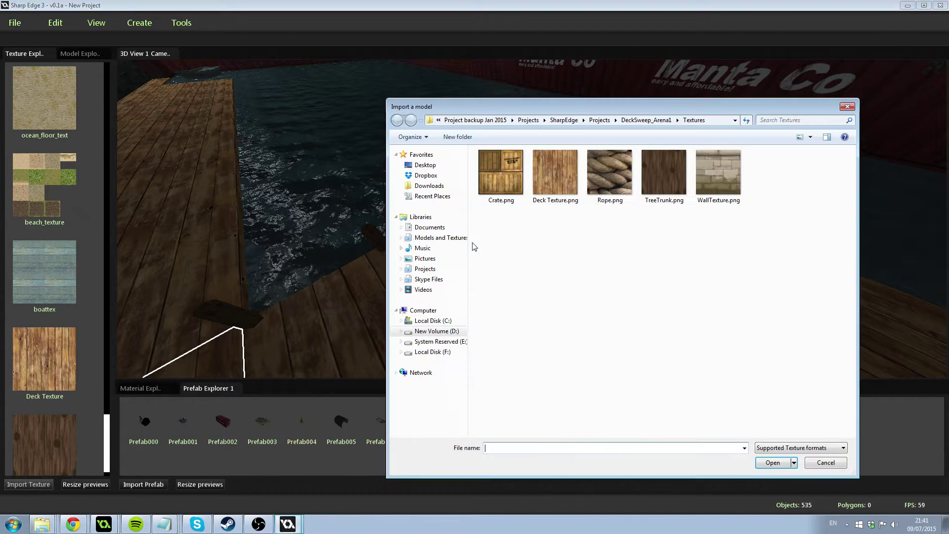
{"action": "double_click", "coordinate": [650, 172]}
{"action": "left_click", "coordinate": [79, 54]}
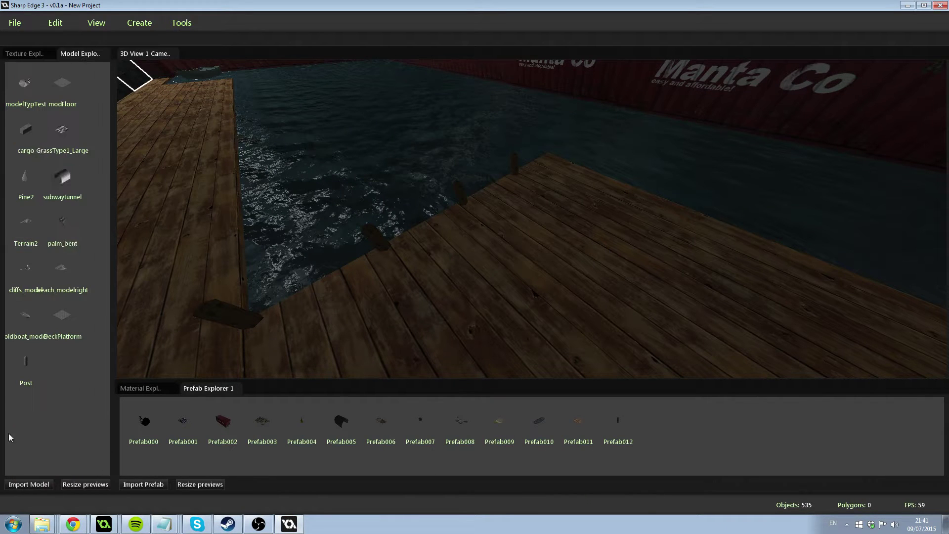
{"action": "left_click", "coordinate": [40, 482]}
{"action": "double_click", "coordinate": [494, 214]}
{"action": "right_click", "coordinate": [75, 360]}
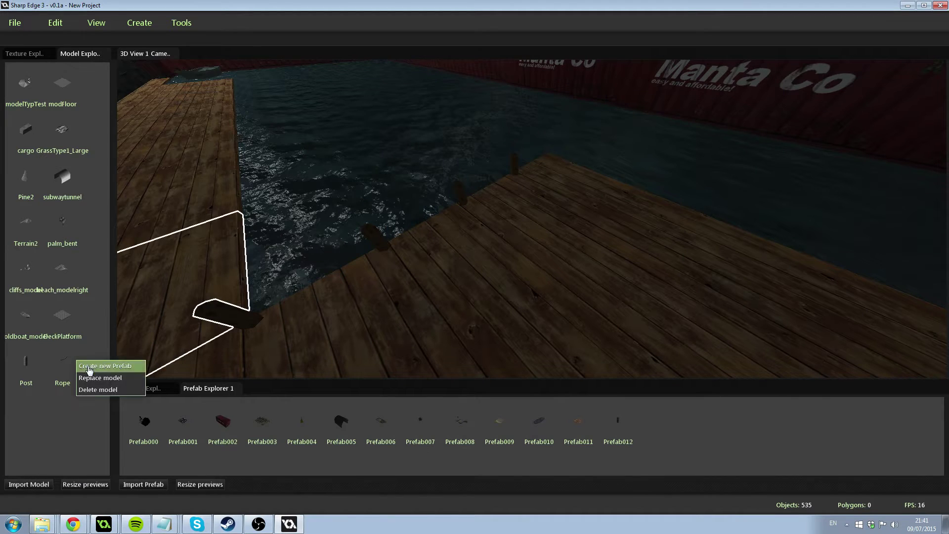
{"action": "left_click", "coordinate": [105, 366]}
Step: Create Material019 from the rope texture, apply it to Prefab013, and drag the prefab into the scene
{"action": "left_click", "coordinate": [46, 52]}
{"action": "right_click", "coordinate": [47, 450]}
{"action": "left_click", "coordinate": [79, 460]}
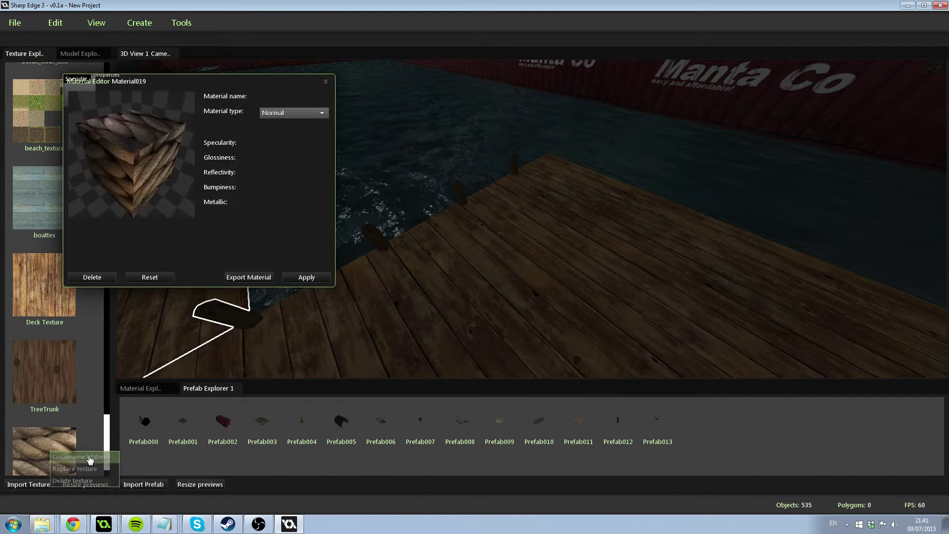
{"action": "left_click", "coordinate": [326, 81]}
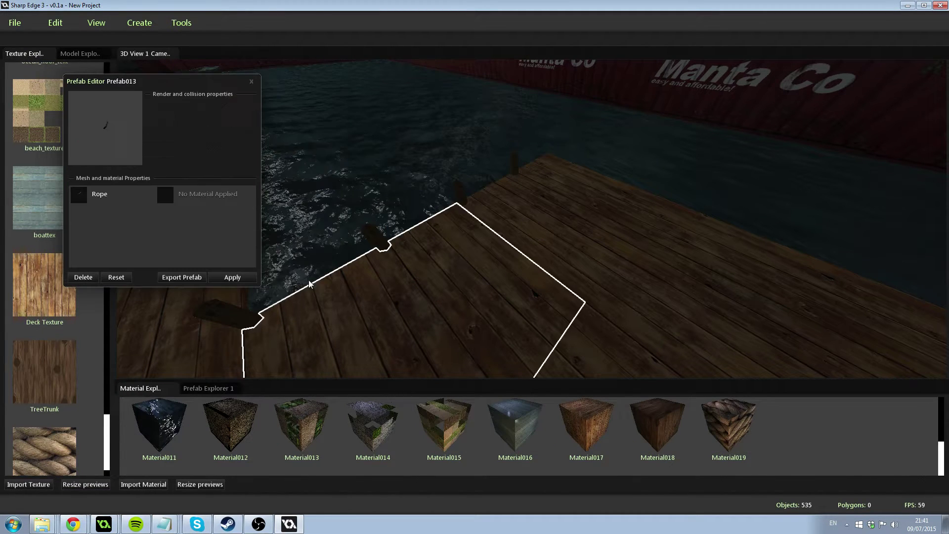
{"action": "left_click_drag", "start_coordinate": [732, 423], "coordinate": [198, 192]}
{"action": "left_click", "coordinate": [233, 277]}
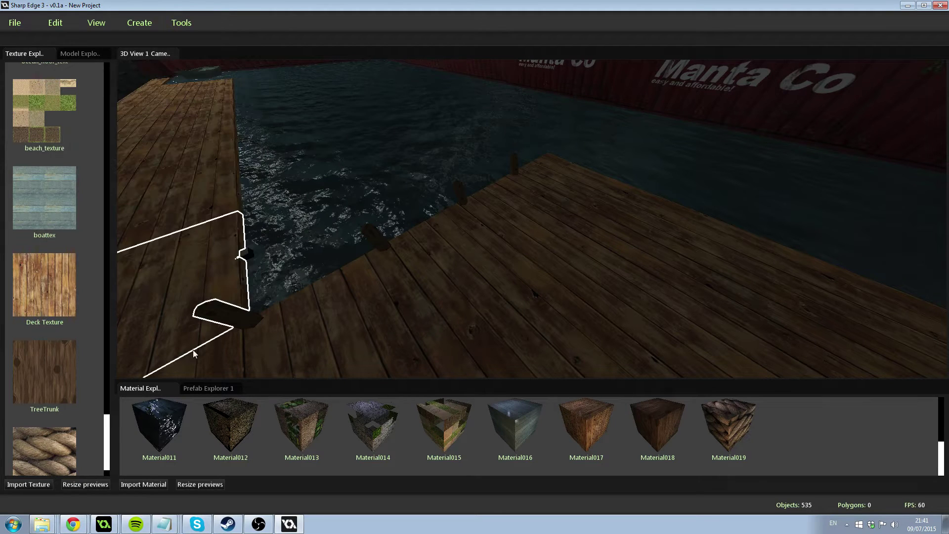
{"action": "left_click", "coordinate": [197, 388]}
{"action": "left_click_drag", "start_coordinate": [657, 420], "coordinate": [542, 233]}
Step: Drop the Prefab013 rope beside the post at the dock edge
{"action": "right_click_drag", "start_coordinate": [542, 233], "coordinate": [568, 217]}
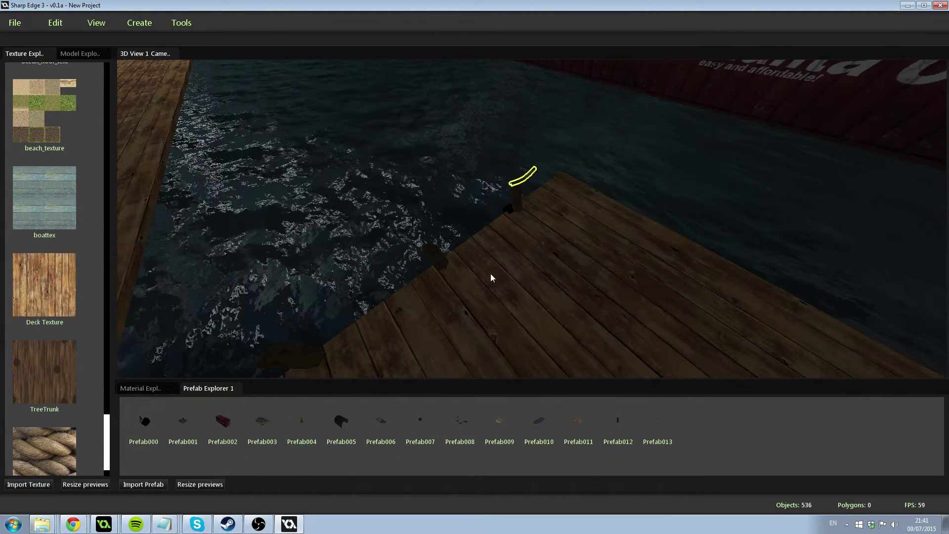
{"action": "left_click_drag", "start_coordinate": [450, 292], "coordinate": [507, 250]}
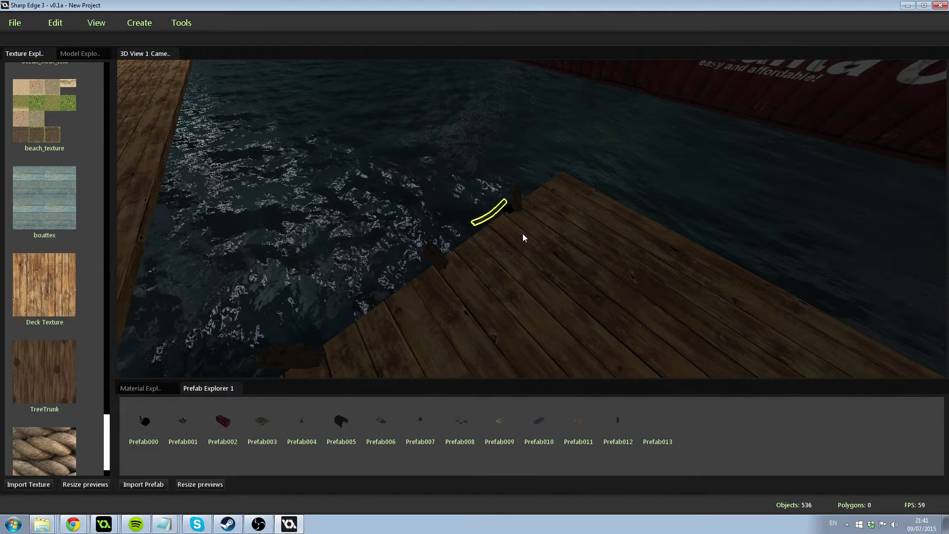
{"action": "right_click_drag", "start_coordinate": [436, 282], "coordinate": [470, 220]}
{"action": "right_click_drag", "start_coordinate": [563, 139], "coordinate": [568, 163]}
Step: Open the SharpEdge3 Exported folder via the Run box and centre its Explorer window
{"action": "left_click", "coordinate": [13, 23]}
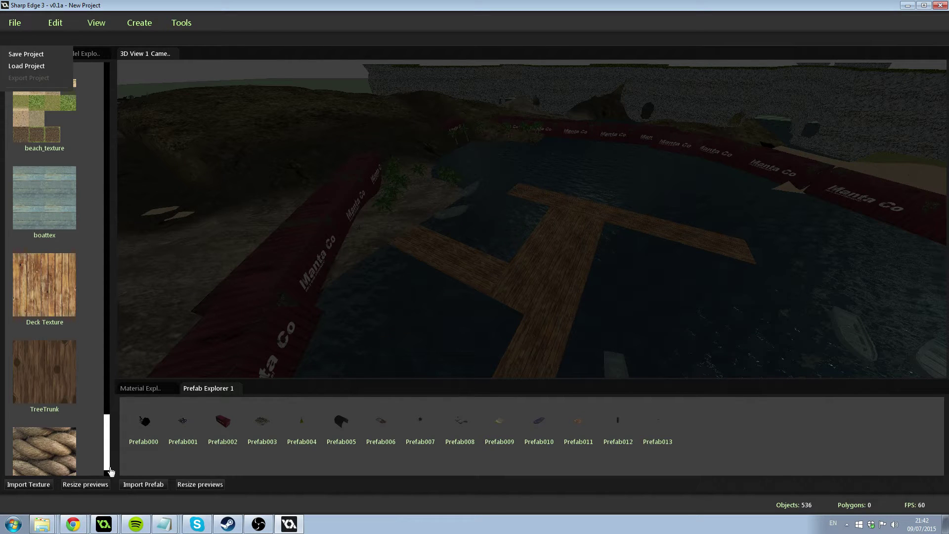
{"action": "key", "text": "super+r"}
{"action": "key", "text": "Return"}
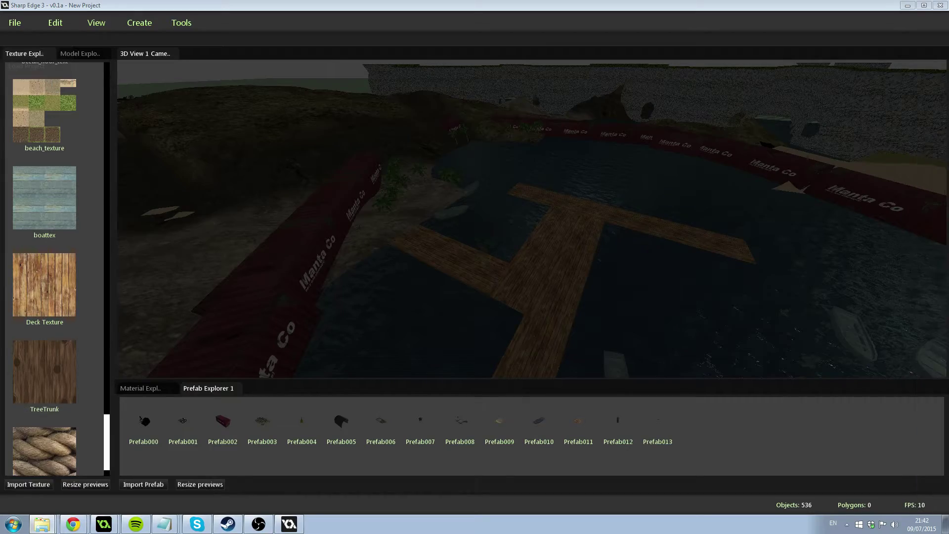
{"action": "right_click_drag", "start_coordinate": [790, 188], "coordinate": [938, 122]}
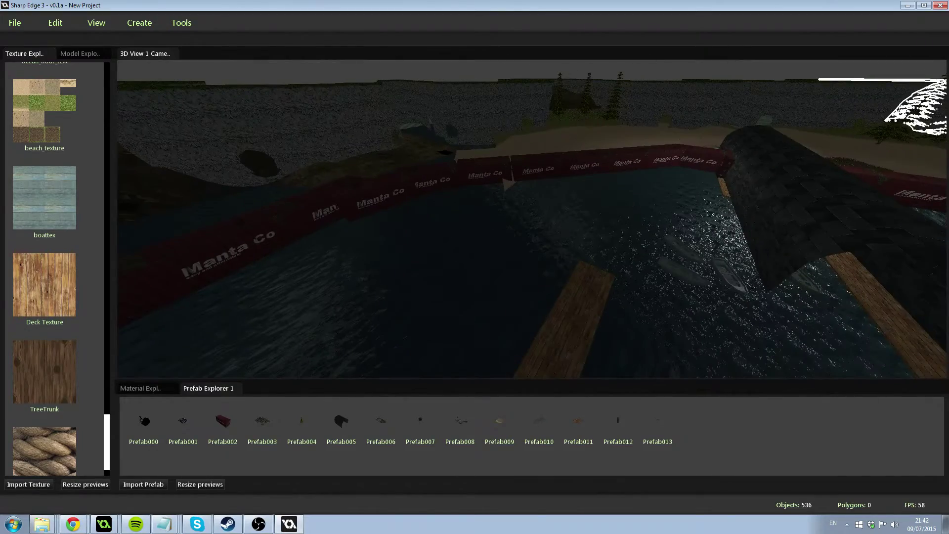
{"action": "left_click_drag", "start_coordinate": [825, 200], "coordinate": [487, 80]}
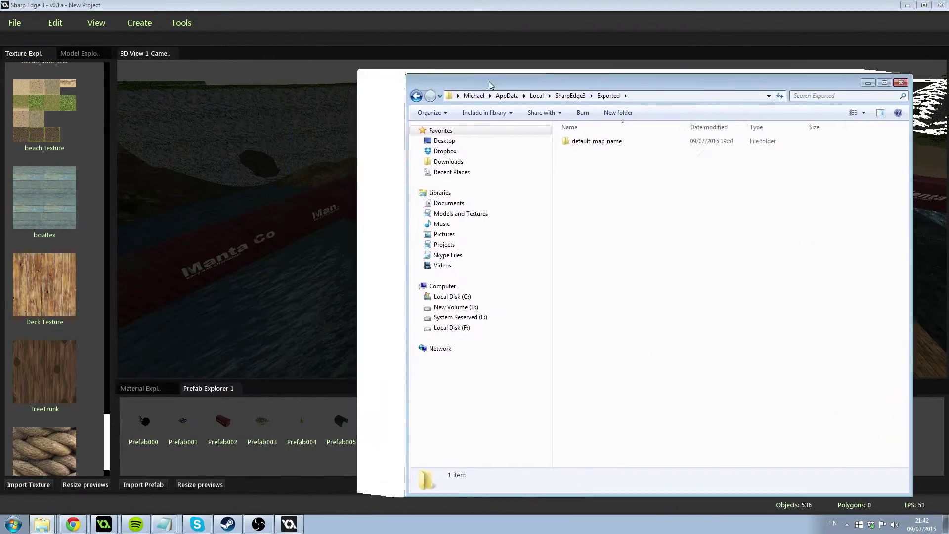
Step: Drag the Exported folder window aside so Sharp Edge 3's 3D view is back in front
{"action": "right_click_drag", "start_coordinate": [487, 148], "coordinate": [393, 157]}
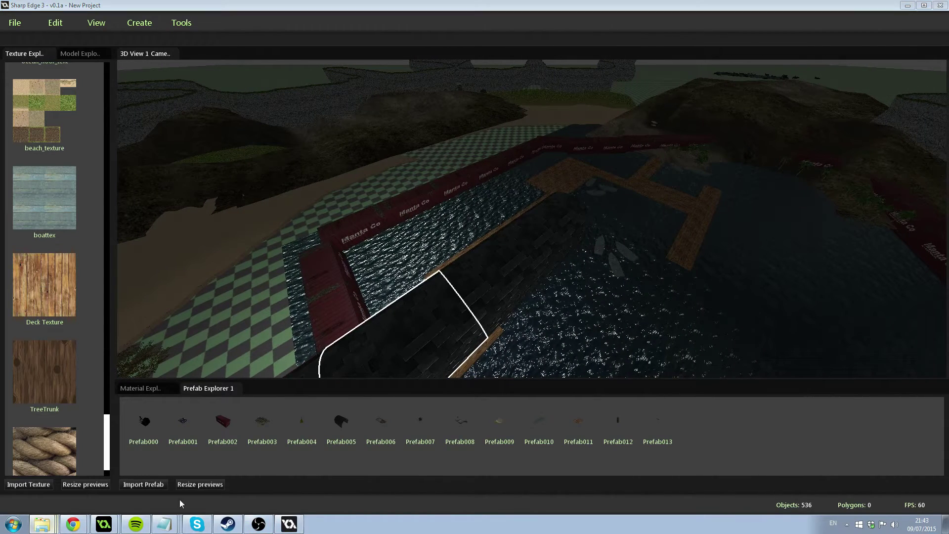
Step: Open MapConfig.smc from default_map_name in Notepad++, scroll its materials, then close it
{"action": "left_click", "coordinate": [42, 524]}
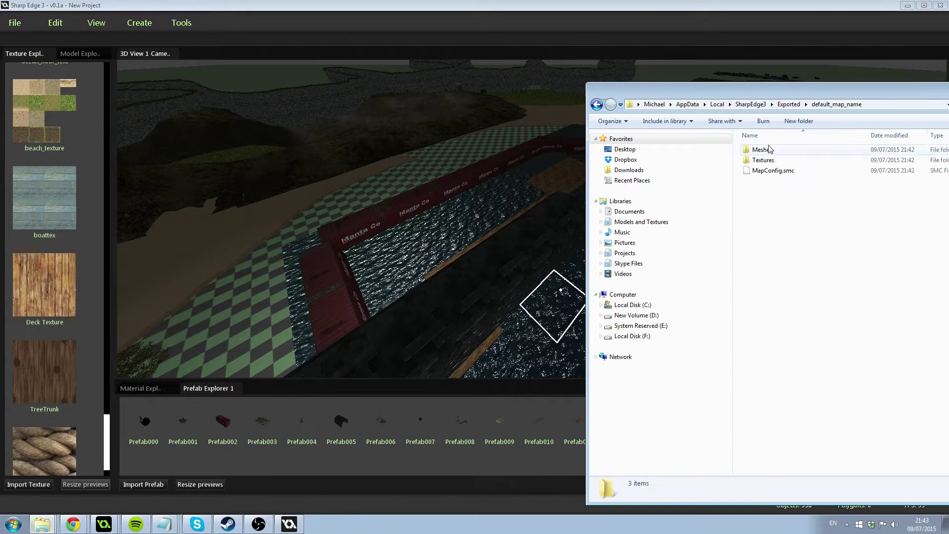
{"action": "left_click_drag", "start_coordinate": [741, 95], "coordinate": [436, 91]}
{"action": "left_click_drag", "start_coordinate": [646, 267], "coordinate": [453, 170]}
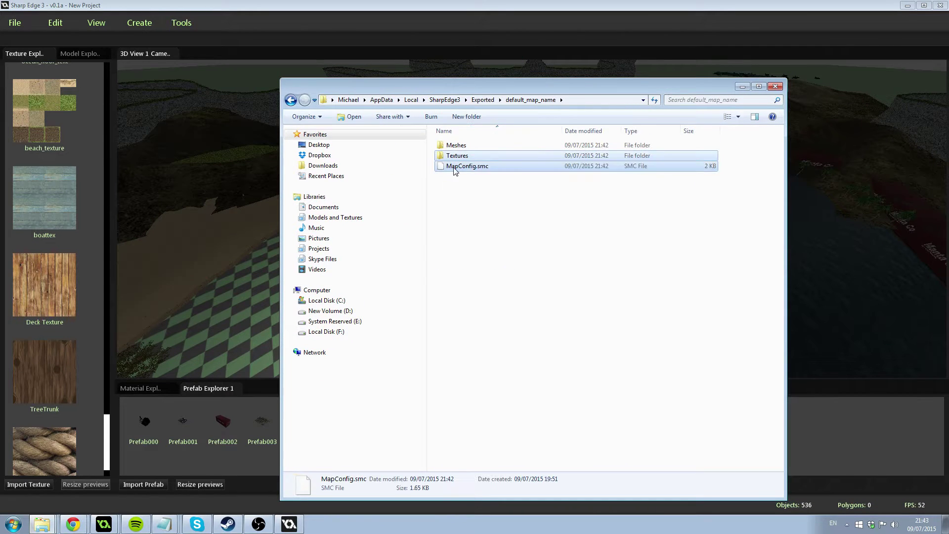
{"action": "right_click", "coordinate": [454, 168]}
{"action": "left_click", "coordinate": [479, 188]}
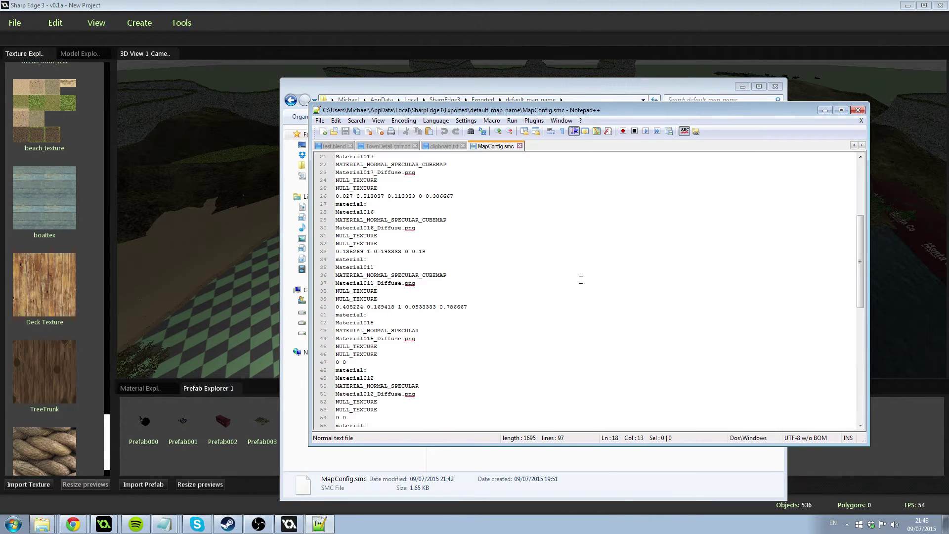
{"action": "scroll", "coordinate": [638, 267], "scroll_direction": "up", "scroll_amount": 15}
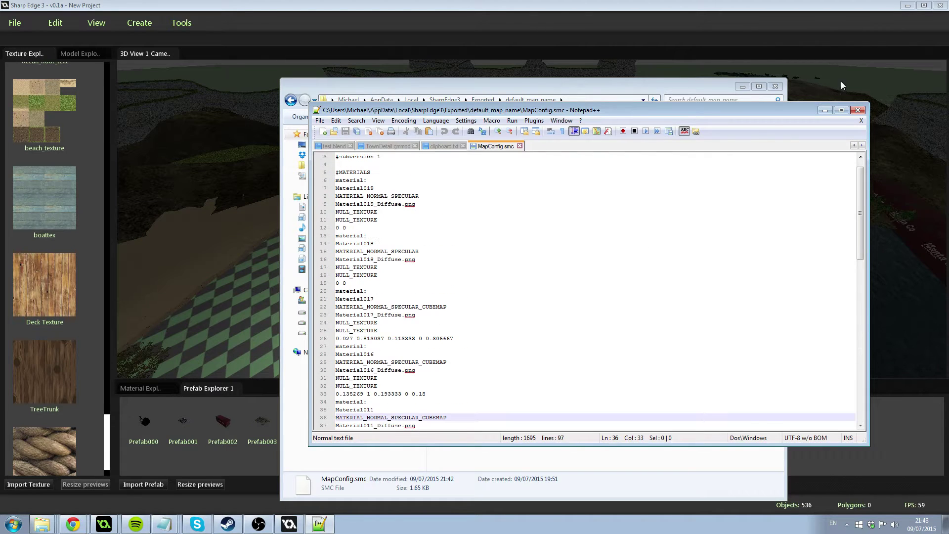
{"action": "left_click", "coordinate": [858, 109]}
Step: Open the exported Textures folder and review the texture images it contains
{"action": "double_click", "coordinate": [483, 155]}
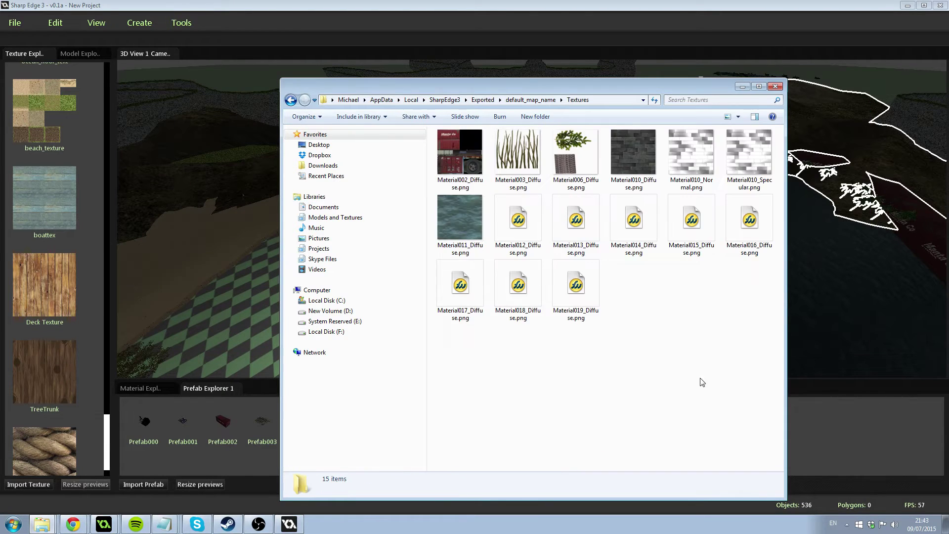
{"action": "left_click_drag", "start_coordinate": [746, 369], "coordinate": [628, 395]}
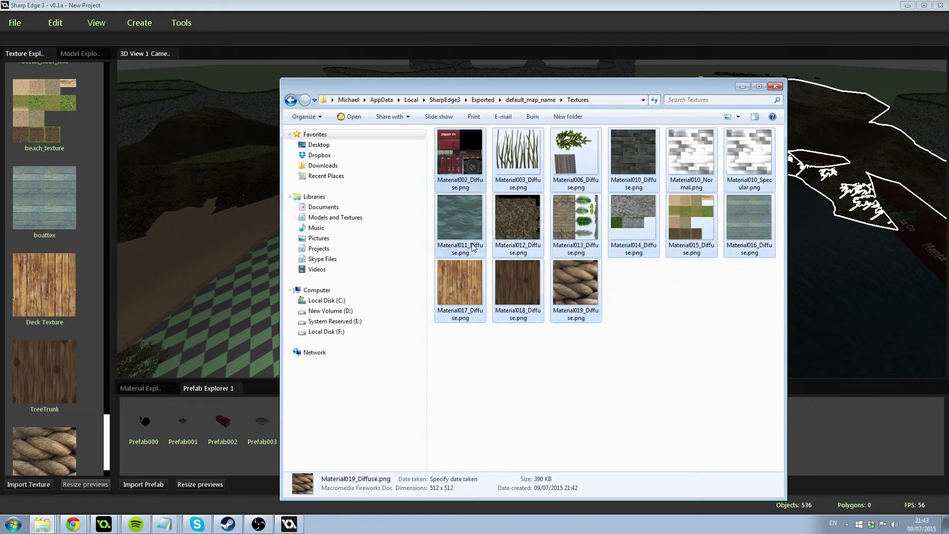
{"action": "left_click", "coordinate": [627, 406]}
Step: Check the 13 exported mesh files in Meshes, then return to the harbour level
{"action": "left_click", "coordinate": [531, 100]}
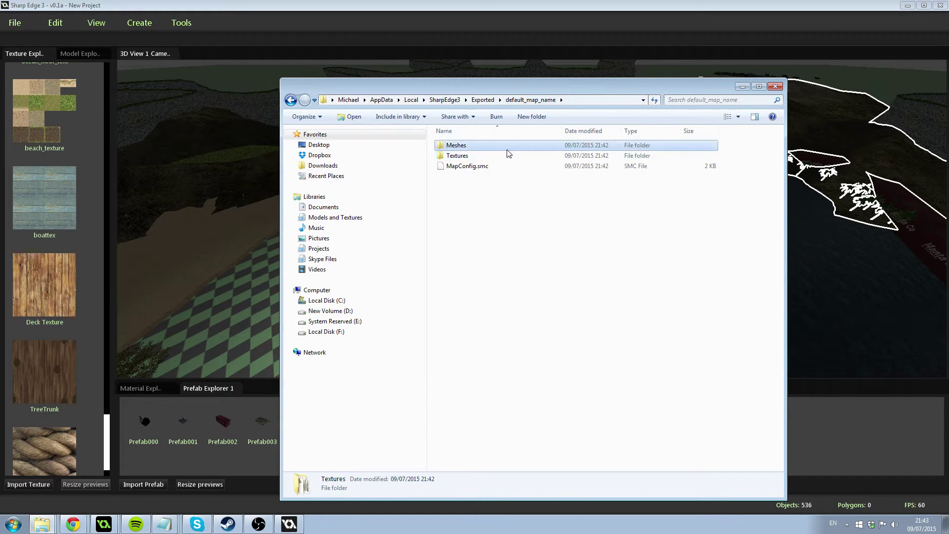
{"action": "double_click", "coordinate": [508, 145]}
{"action": "left_click_drag", "start_coordinate": [648, 381], "coordinate": [564, 139]}
{"action": "left_click", "coordinate": [579, 399]}
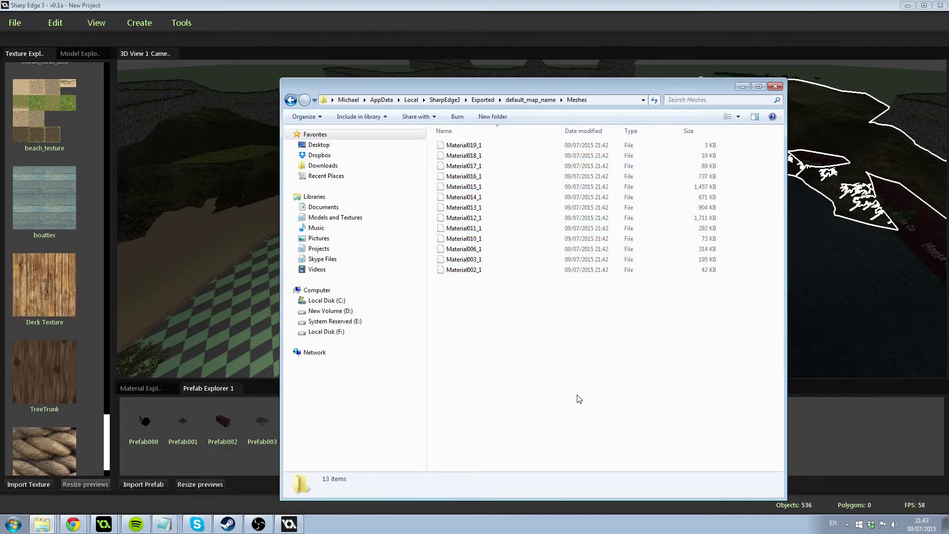
{"action": "left_click_drag", "start_coordinate": [445, 136], "coordinate": [519, 341]}
{"action": "left_click", "coordinate": [565, 377]}
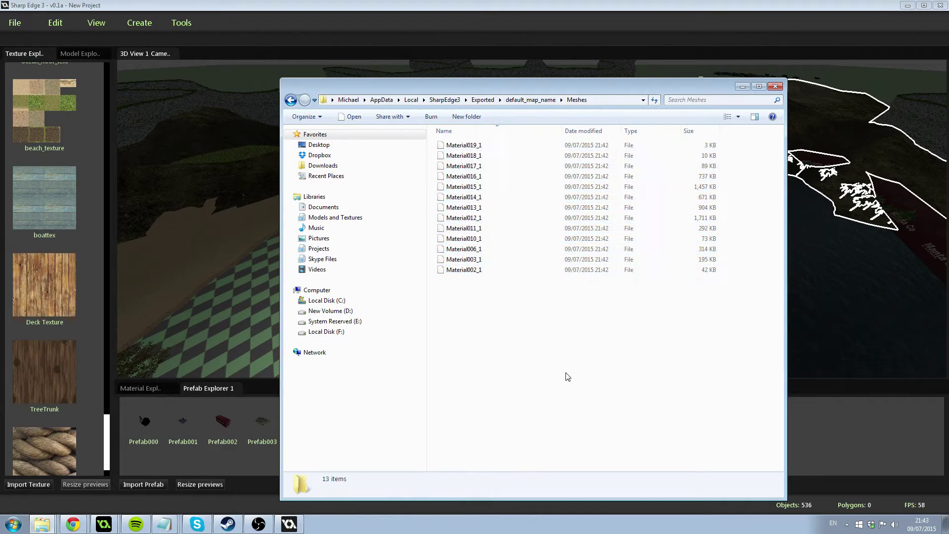
{"action": "left_click", "coordinate": [272, 263]}
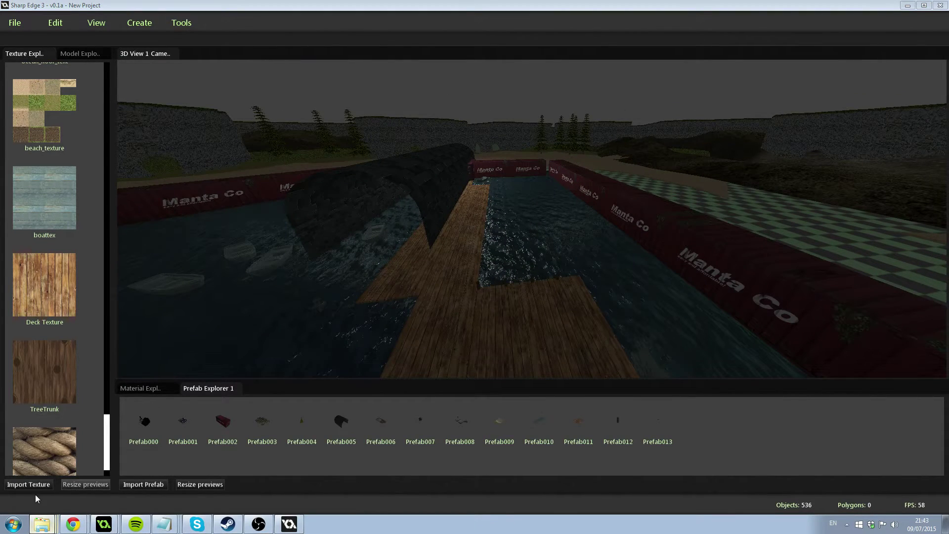
{"action": "left_click", "coordinate": [42, 524]}
{"action": "left_click_drag", "start_coordinate": [548, 369], "coordinate": [505, 128]}
{"action": "left_click_drag", "start_coordinate": [464, 198], "coordinate": [197, 430]}
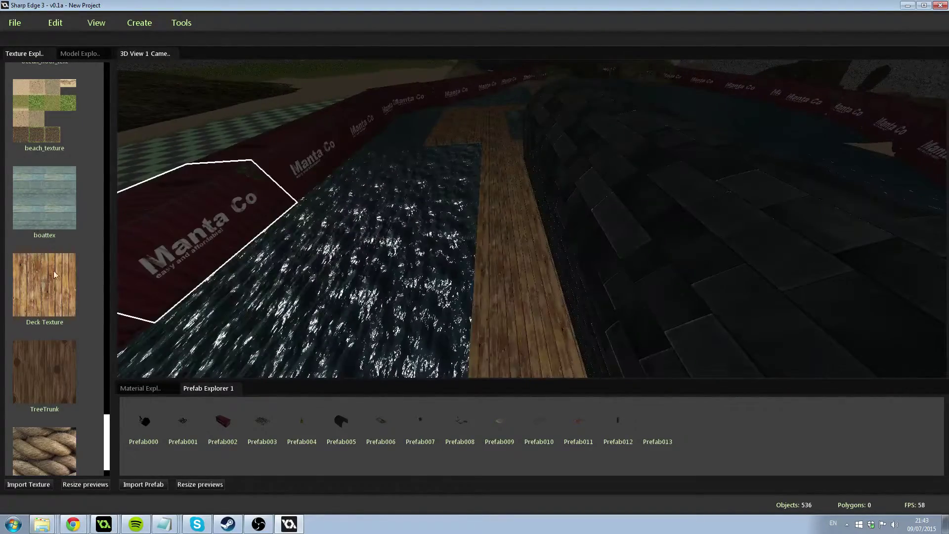
{"action": "left_click", "coordinate": [48, 521]}
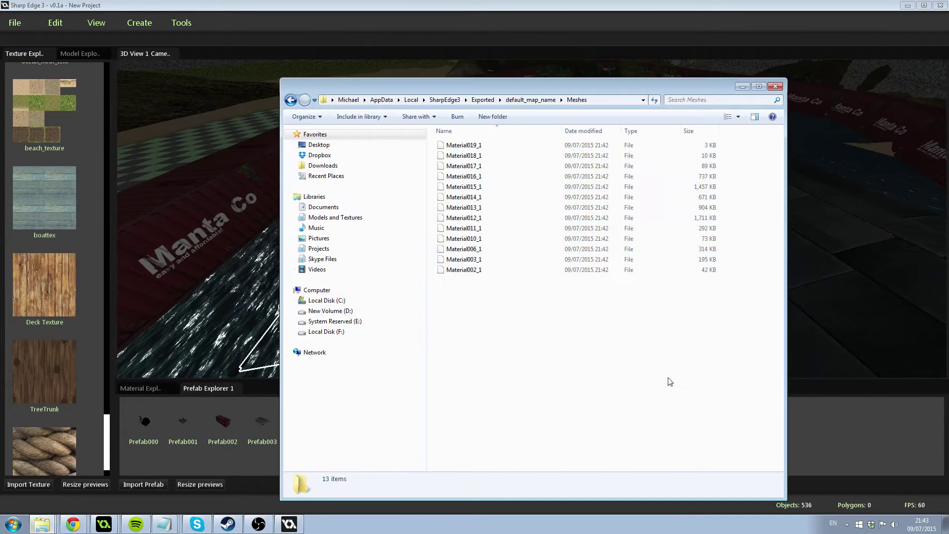
{"action": "left_click_drag", "start_coordinate": [509, 361], "coordinate": [447, 179]}
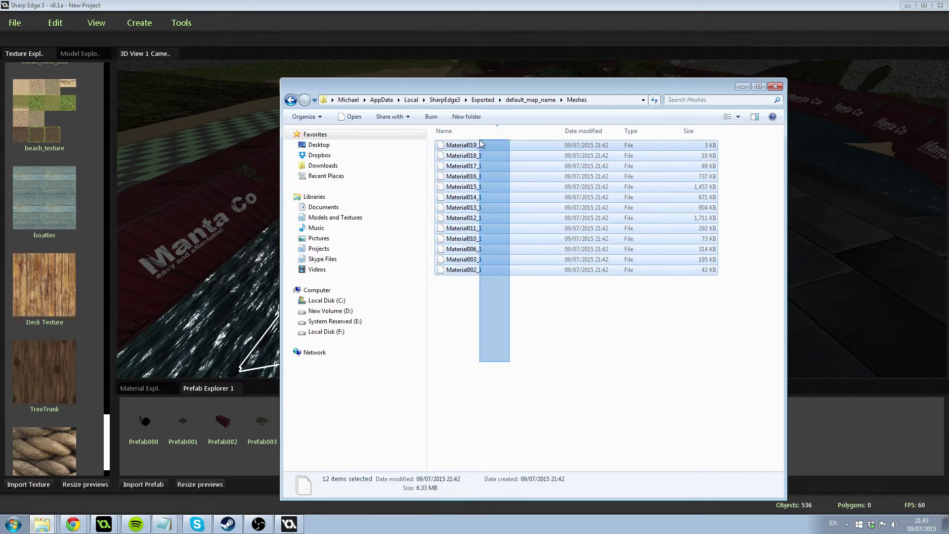
{"action": "left_click_drag", "start_coordinate": [480, 143], "coordinate": [497, 321]}
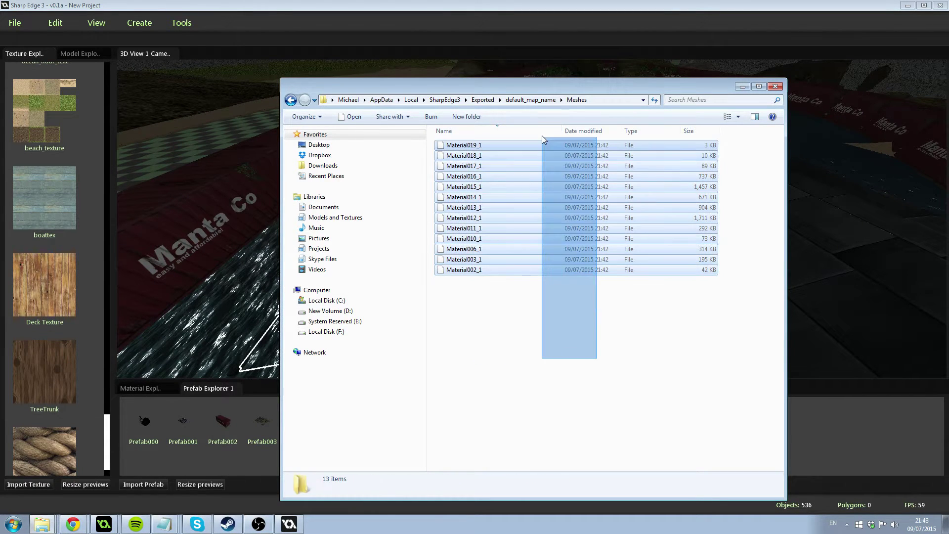
{"action": "left_click_drag", "start_coordinate": [542, 136], "coordinate": [447, 95]}
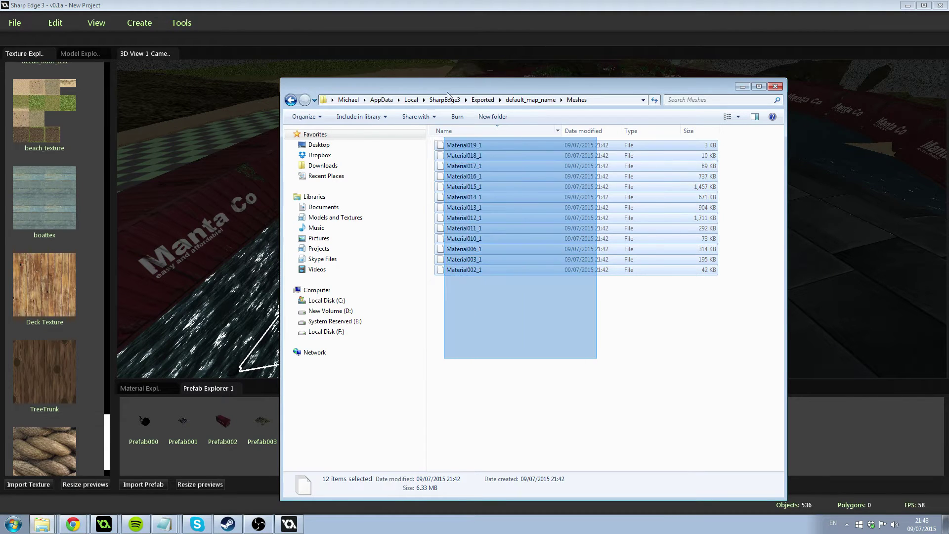
{"action": "left_click_drag", "start_coordinate": [296, 80], "coordinate": [435, 140]}
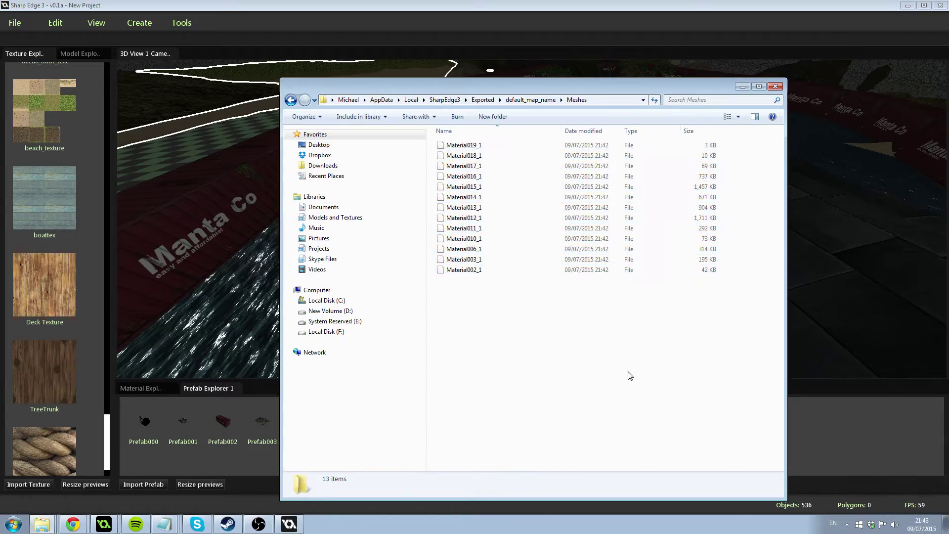
{"action": "key", "text": "alt+Tab"}
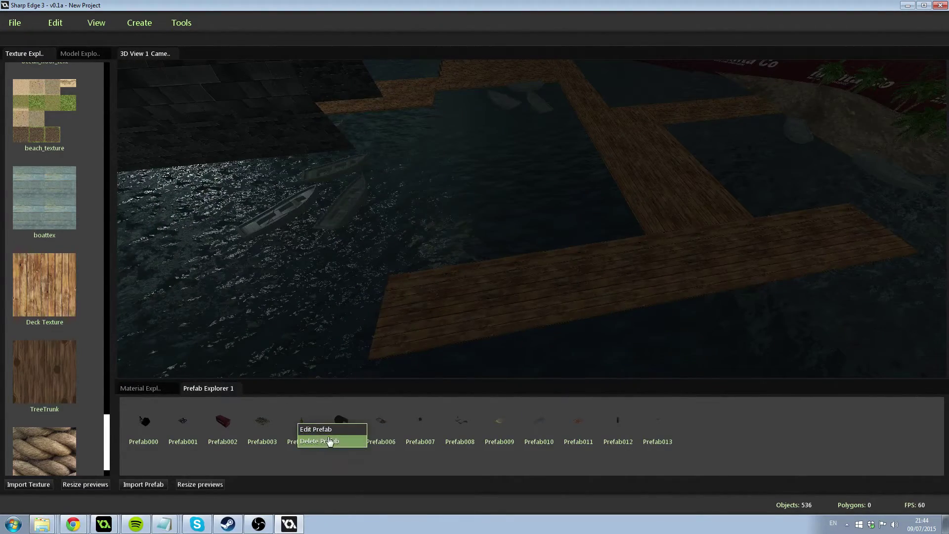
{"action": "right_click", "coordinate": [299, 431]}
{"action": "left_click", "coordinate": [320, 434]}
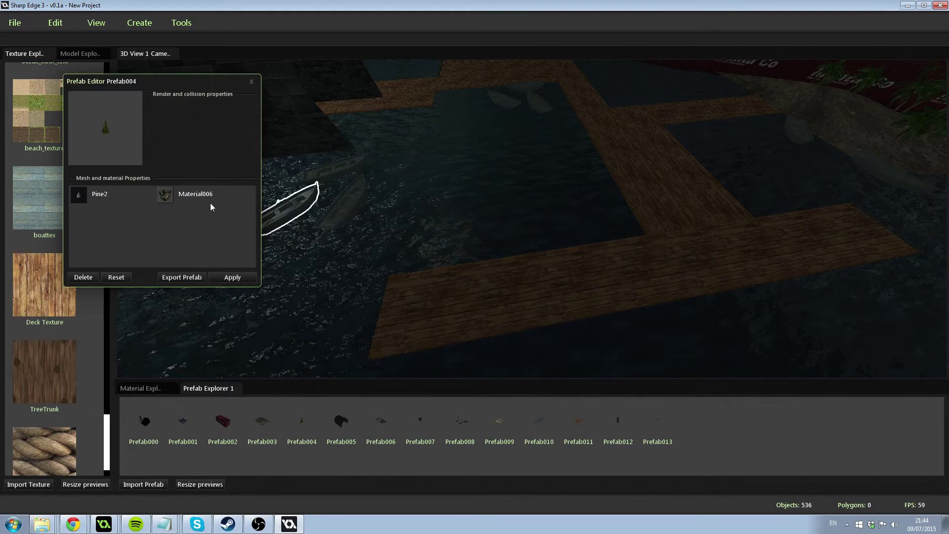
{"action": "left_click_drag", "start_coordinate": [186, 80], "coordinate": [678, 197]}
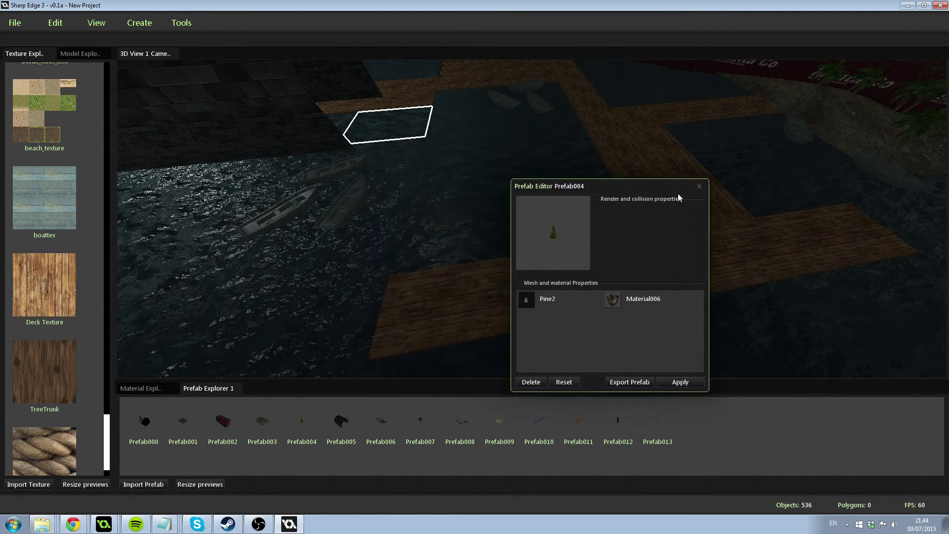
{"action": "left_click", "coordinate": [697, 186]}
{"action": "mouse_move", "coordinate": [618, 196]}
{"action": "right_mouse_down"}
{"action": "mouse_move", "coordinate": [553, 183]}
{"action": "mouse_move", "coordinate": [575, 164]}
{"action": "mouse_move", "coordinate": [602, 164]}
{"action": "mouse_move", "coordinate": [566, 178]}
{"action": "mouse_move", "coordinate": [582, 166]}
{"action": "right_mouse_up"}
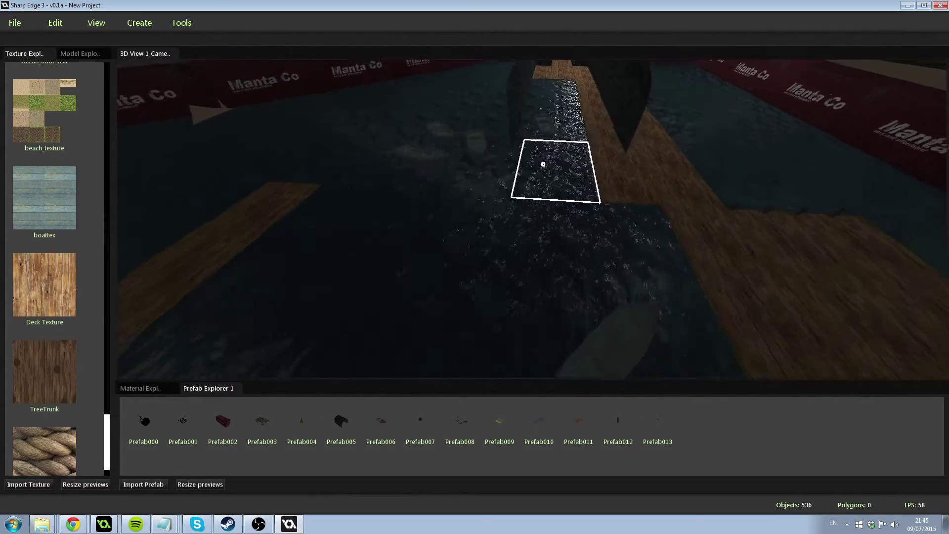
Step: Move and rotate the water plane to fill the pool between the Manta Co banners and deck
{"action": "right_click_drag", "start_coordinate": [582, 166], "coordinate": [716, 176]}
{"action": "right_click_drag", "start_coordinate": [754, 227], "coordinate": [543, 154]}
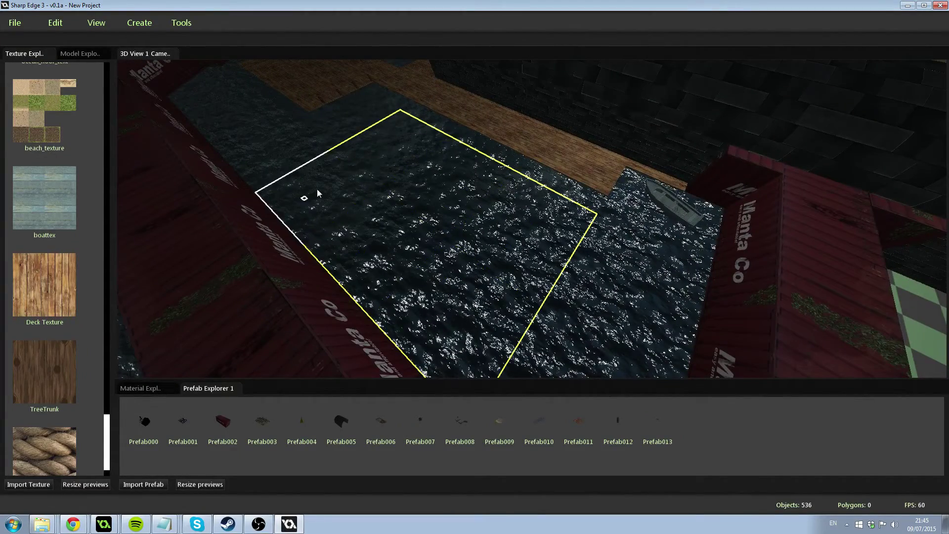
{"action": "right_click_drag", "start_coordinate": [318, 192], "coordinate": [317, 192]}
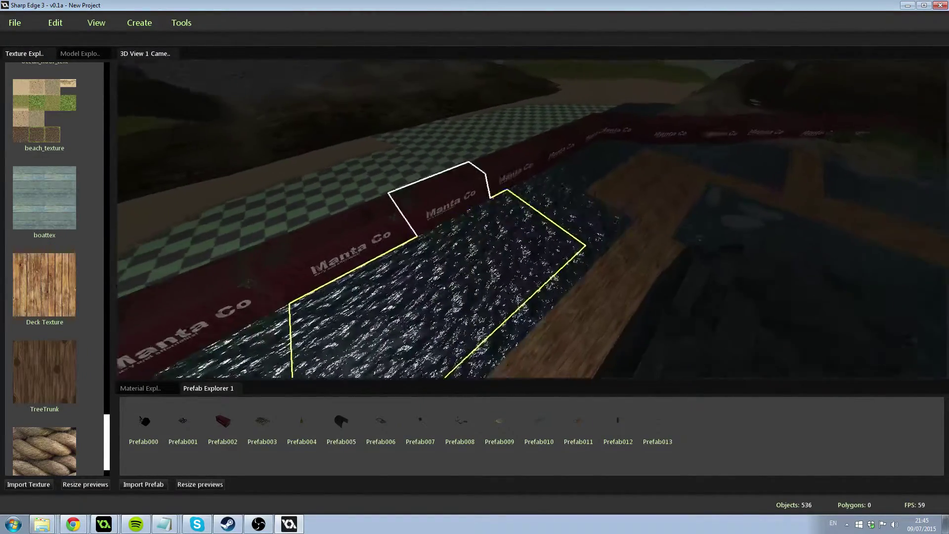
{"action": "right_click_drag", "start_coordinate": [439, 199], "coordinate": [439, 200]}
{"action": "right_click_drag", "start_coordinate": [541, 226], "coordinate": [504, 242]}
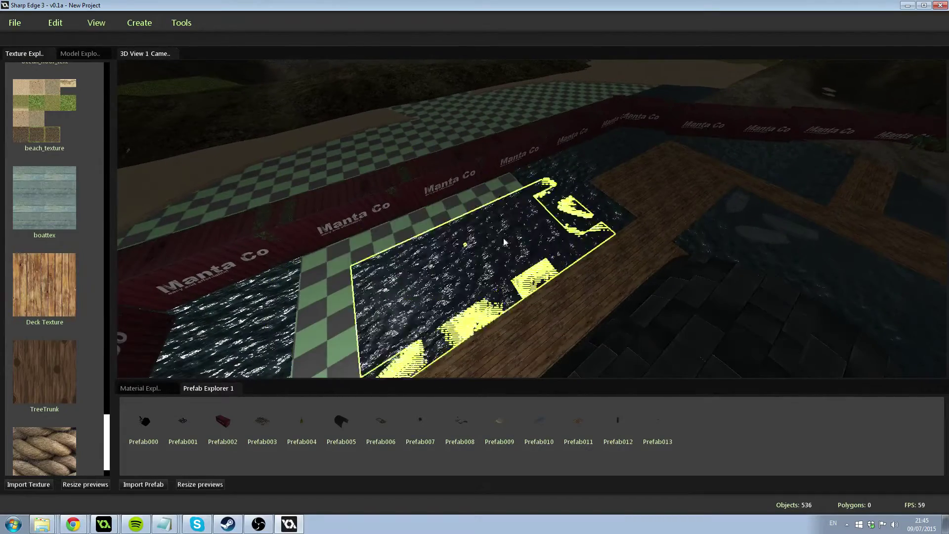
{"action": "mouse_move", "coordinate": [402, 226]}
{"action": "left_mouse_down"}
{"action": "mouse_move", "coordinate": [433, 241]}
{"action": "mouse_move", "coordinate": [393, 220]}
{"action": "mouse_move", "coordinate": [411, 223]}
{"action": "mouse_move", "coordinate": [404, 244]}
{"action": "left_mouse_up"}
{"action": "right_click_drag", "start_coordinate": [404, 243], "coordinate": [430, 223]}
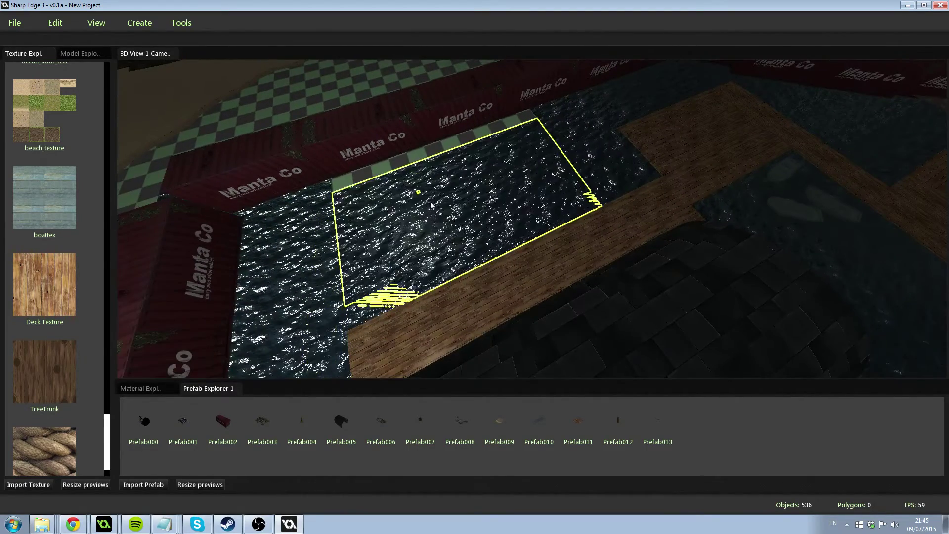
{"action": "scroll", "coordinate": [417, 177], "scroll_direction": "up", "scroll_amount": 6}
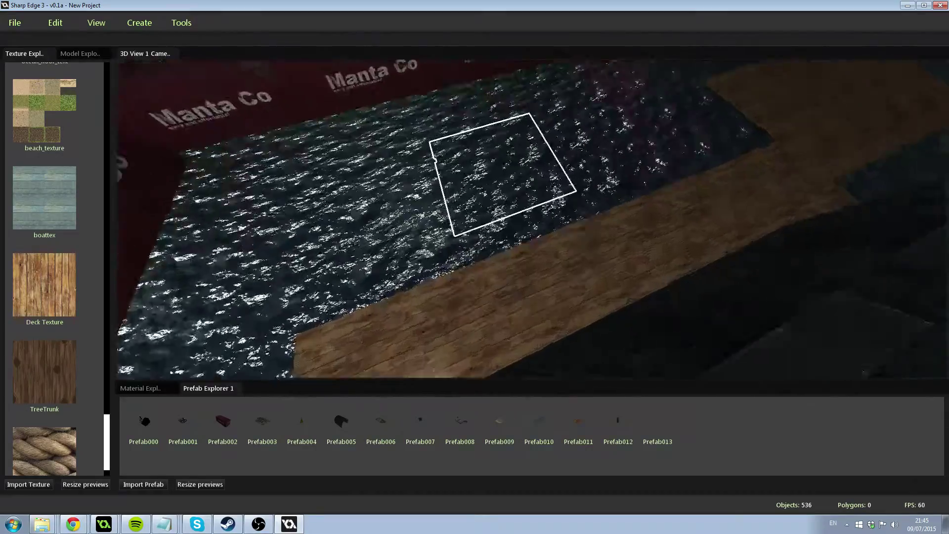
{"action": "scroll", "coordinate": [413, 143], "scroll_direction": "down", "scroll_amount": 4}
{"action": "right_click_drag", "start_coordinate": [438, 96], "coordinate": [419, 124]}
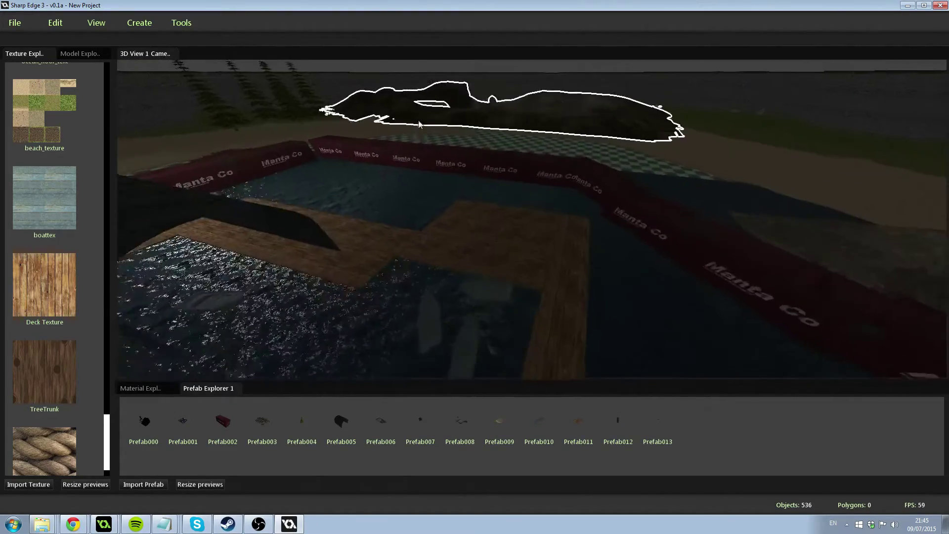